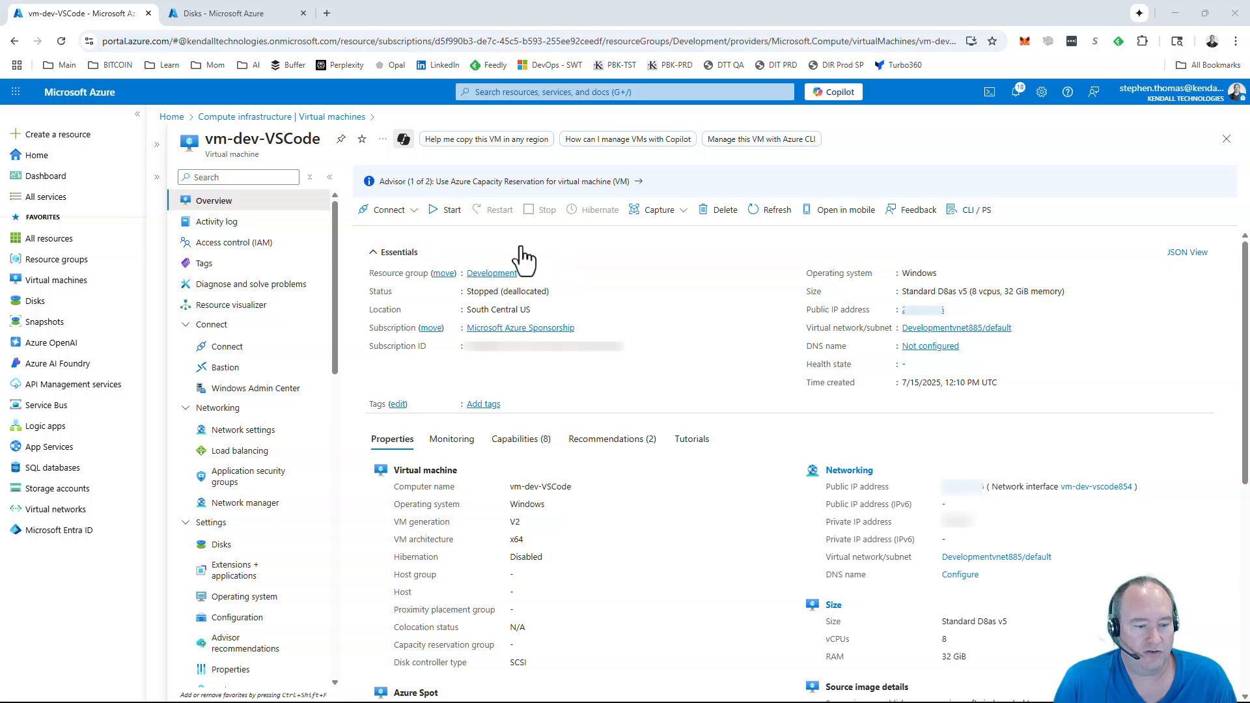
Start a snapshot of the vm-dev-VSCode OS disk, naming it vs-code-080925 and setting the snapshot type to Full.
{"action": "left_click", "coordinate": [220, 550]}
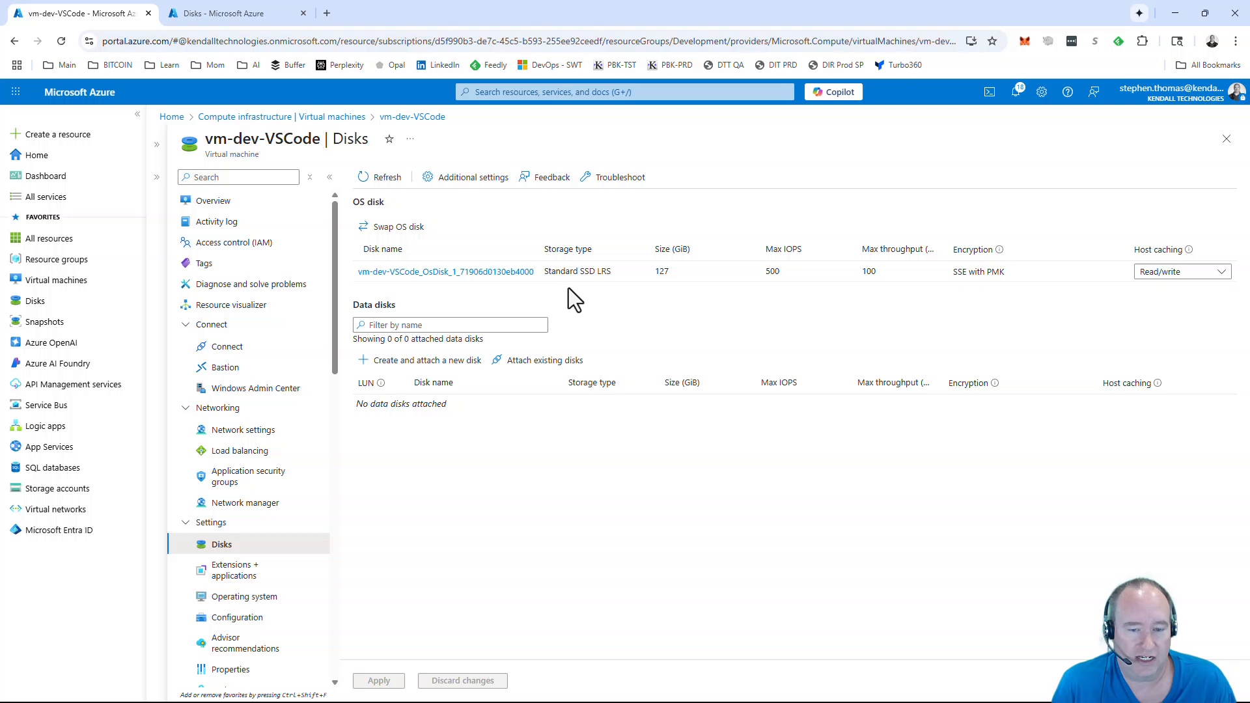
{"action": "left_click", "coordinate": [474, 271]}
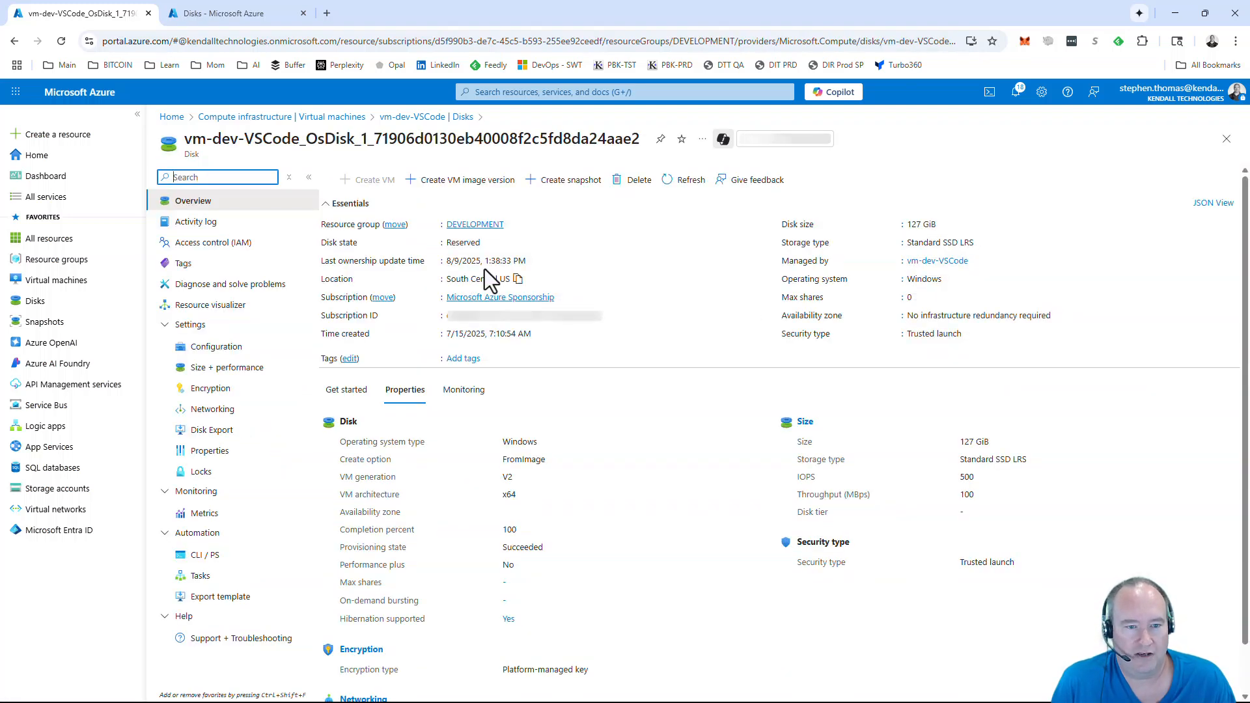
{"action": "left_click", "coordinate": [556, 188]}
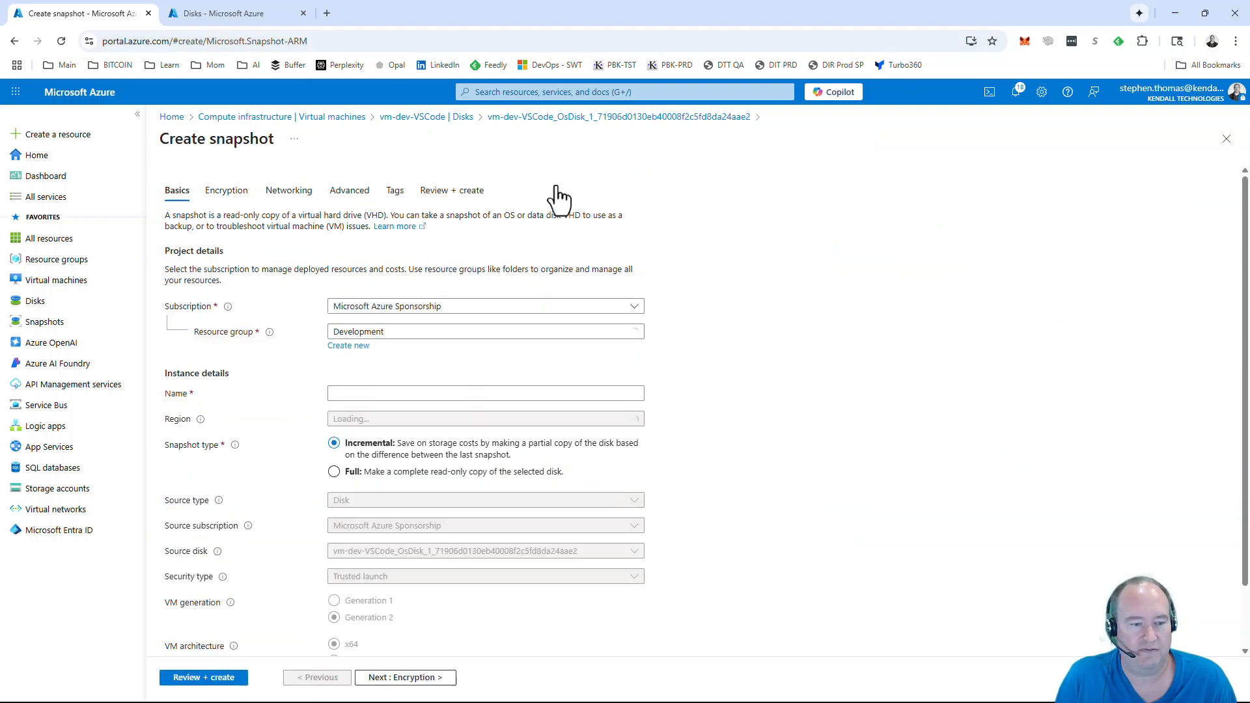
{"action": "left_click", "coordinate": [416, 393]}
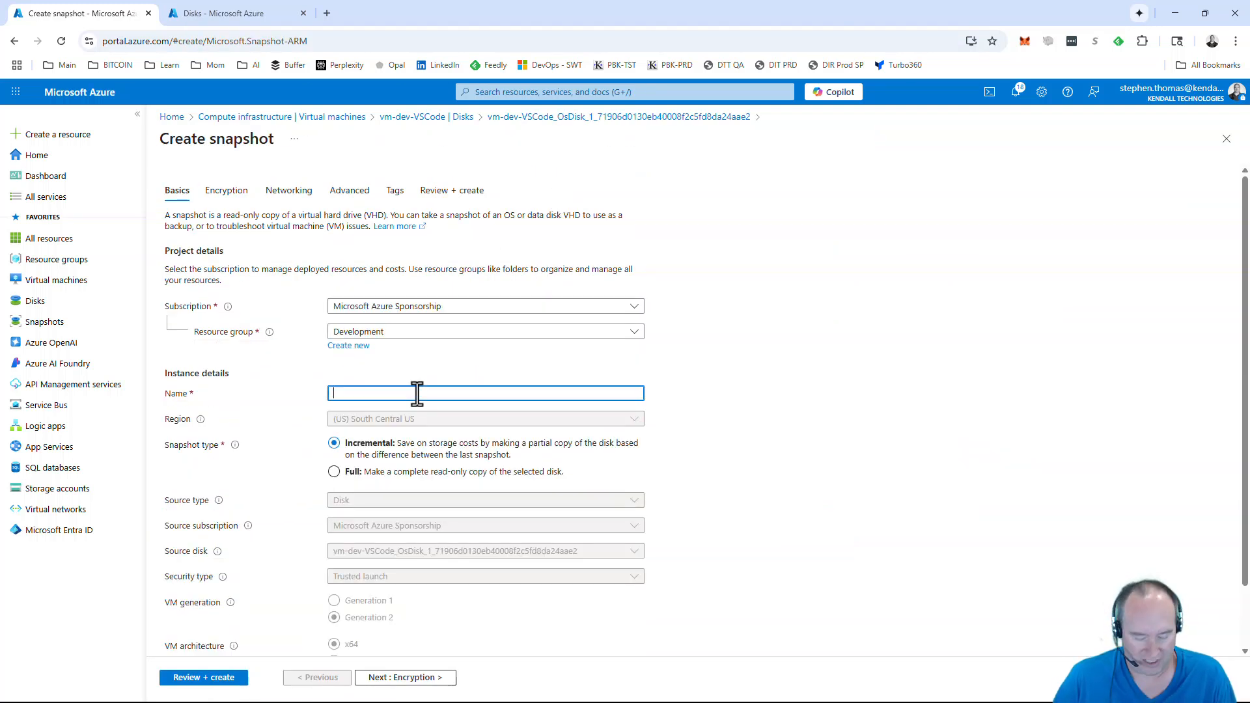
{"action": "type", "text": "vs-cod"}
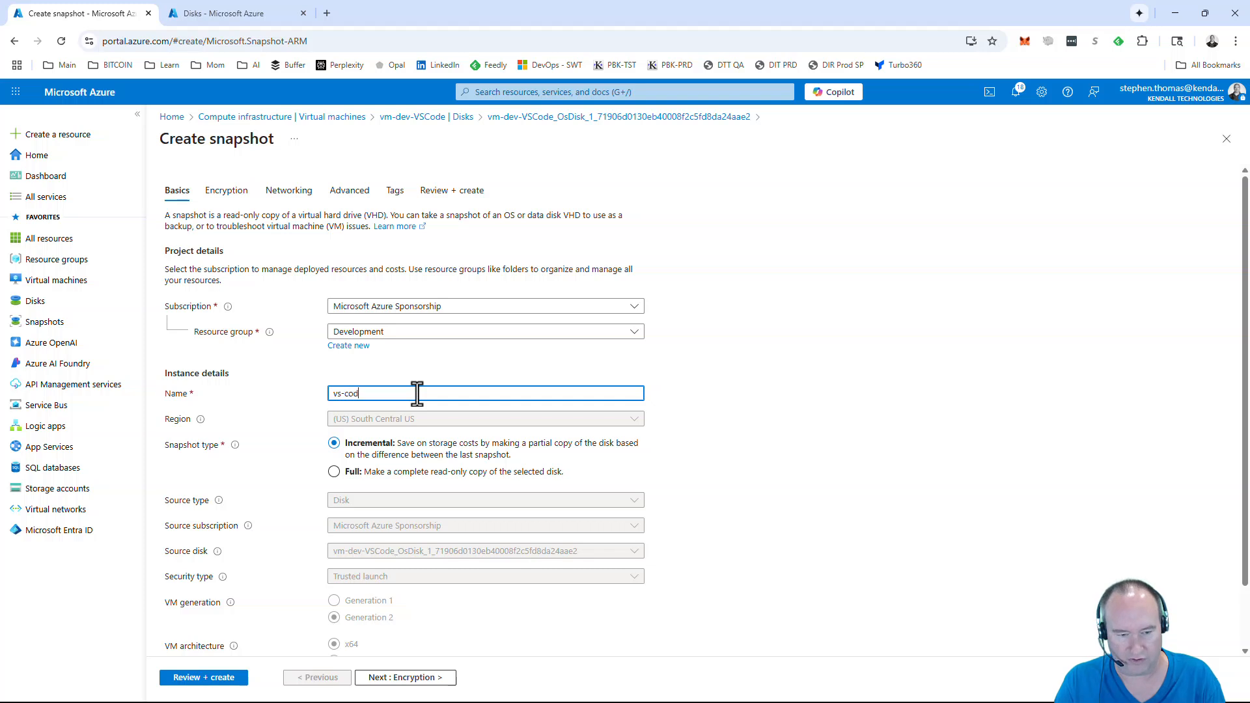
{"action": "type", "text": "e-"}
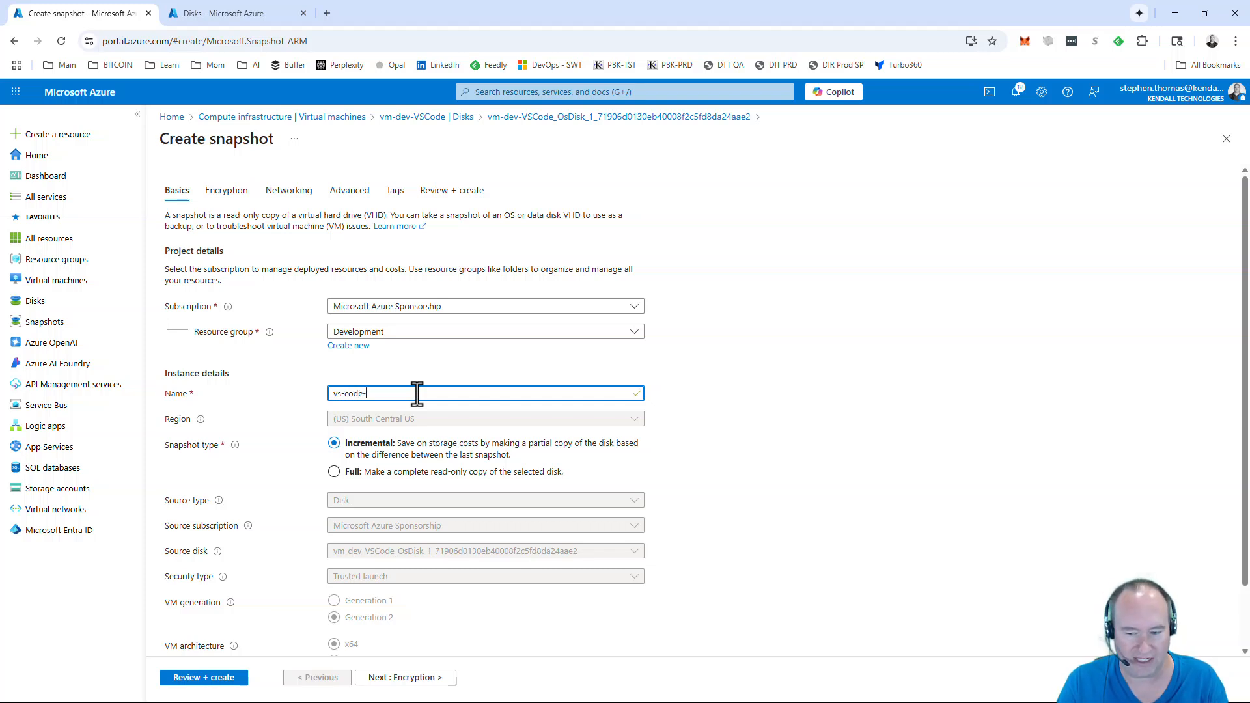
{"action": "type", "text": "08"}
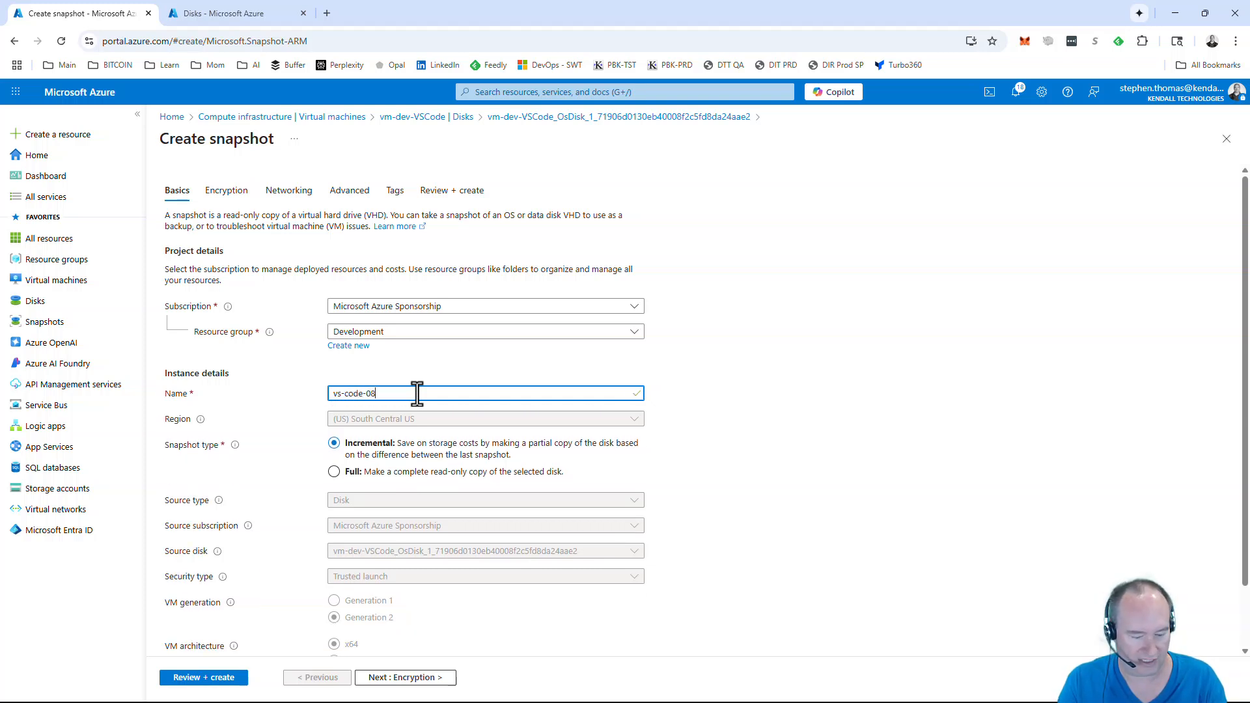
{"action": "type", "text": "0925"}
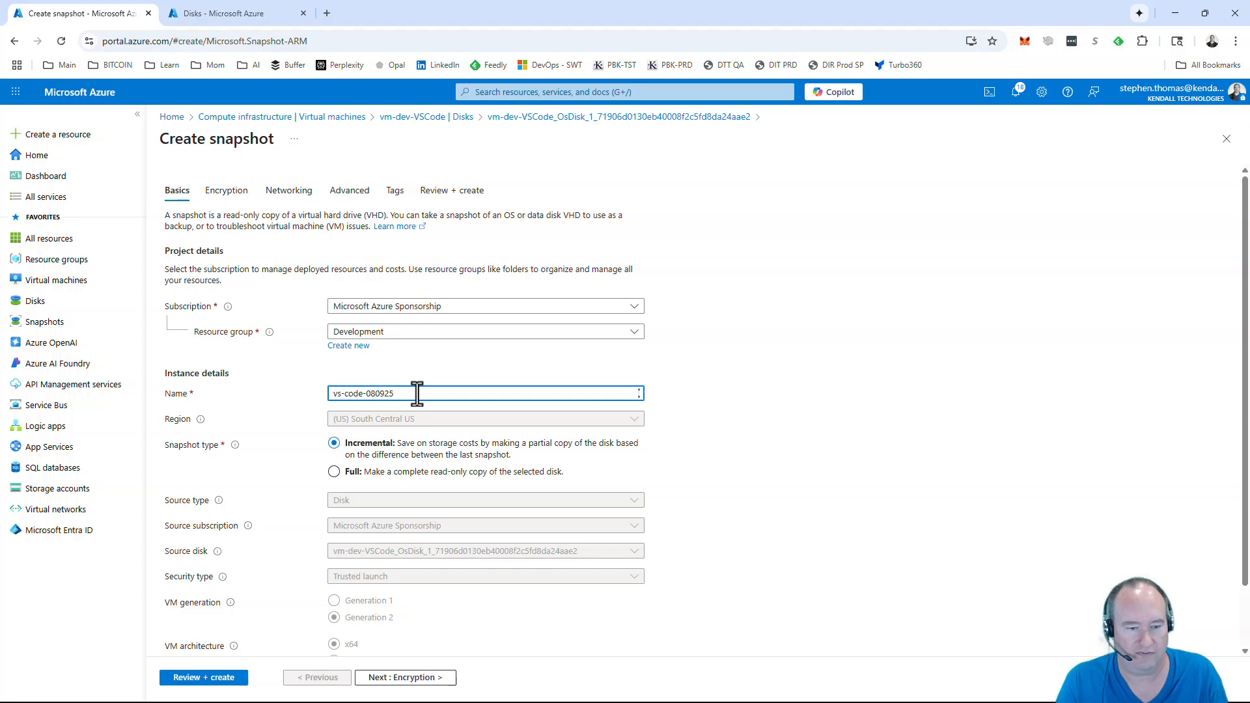
{"action": "left_click", "coordinate": [335, 473]}
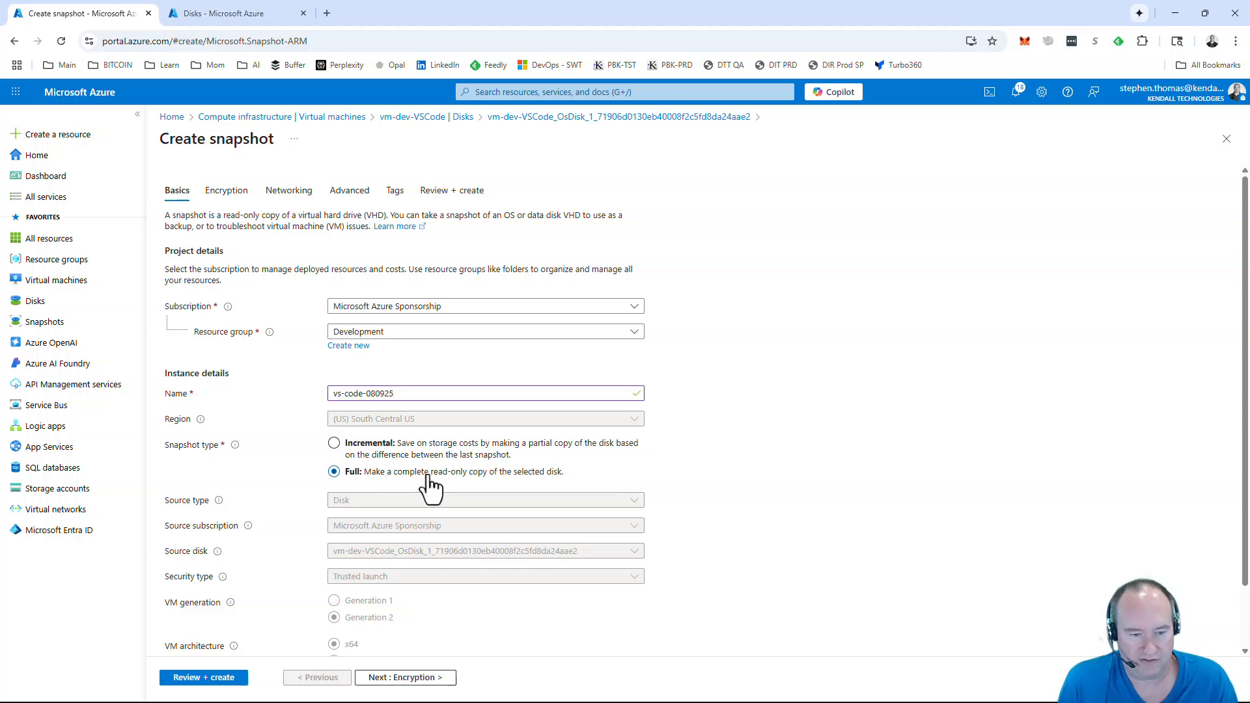
Keep the default storage, encryption, networking, advanced and tag settings, and create the snapshot.
{"action": "scroll", "coordinate": [429, 477], "scroll_direction": "down", "scroll_amount": 1}
{"action": "scroll", "coordinate": [429, 480], "scroll_direction": "down", "scroll_amount": 2}
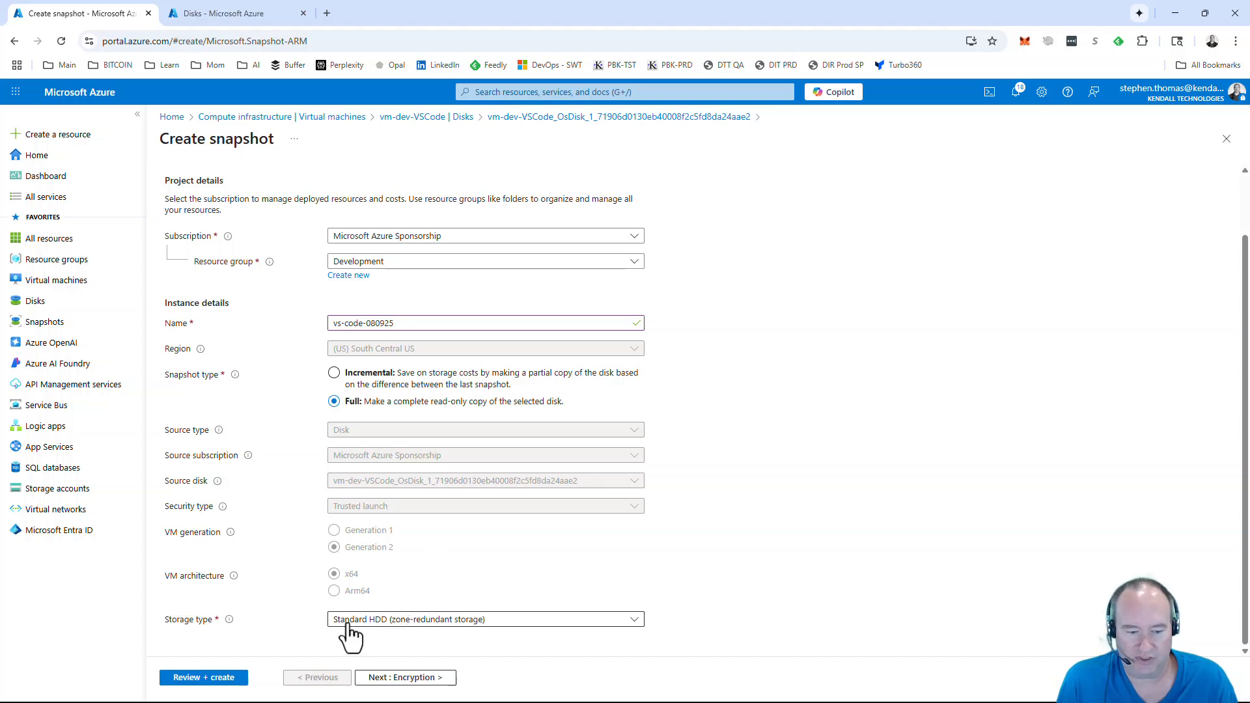
{"action": "left_click", "coordinate": [389, 679]}
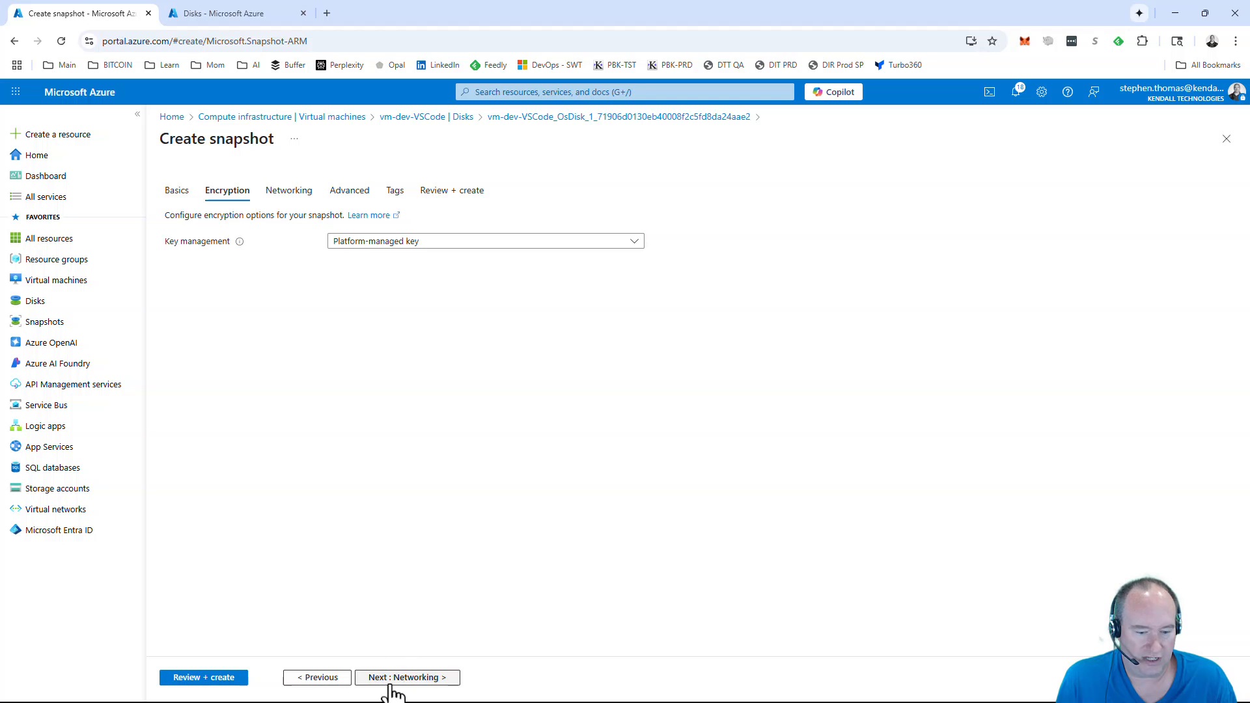
{"action": "left_click", "coordinate": [390, 680]}
{"action": "left_click", "coordinate": [390, 678]}
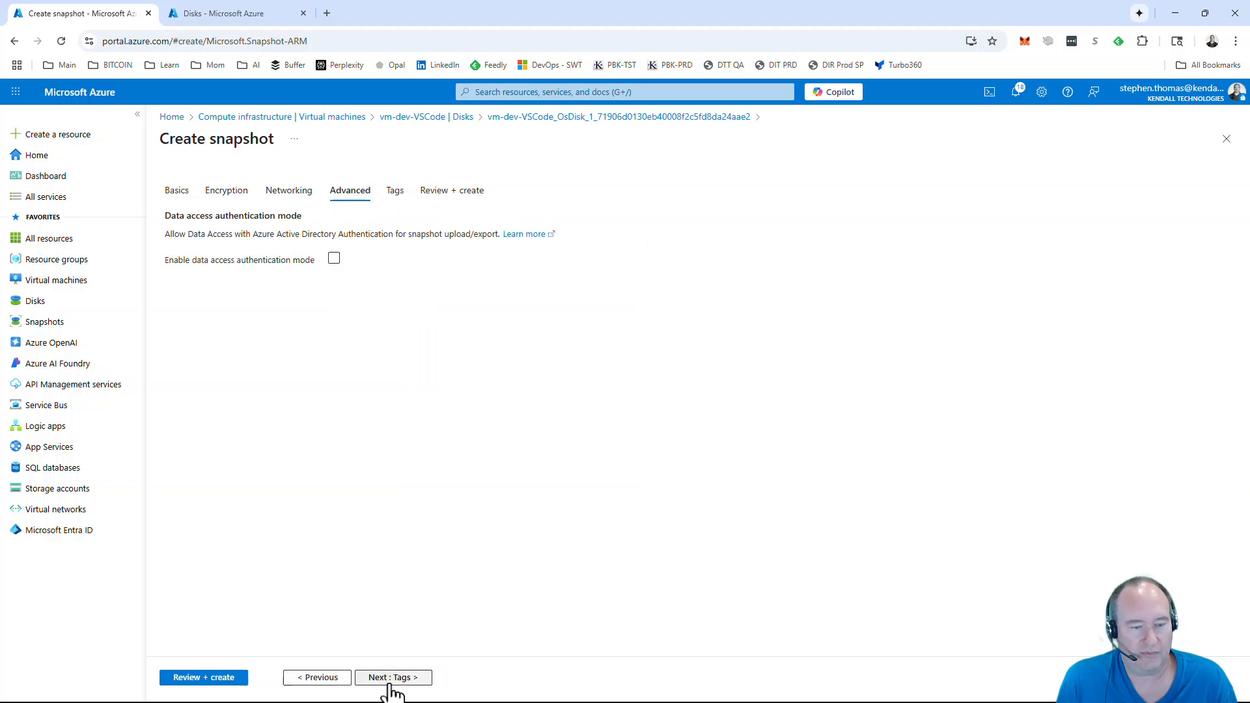
{"action": "left_click", "coordinate": [391, 678]}
{"action": "left_click", "coordinate": [393, 678]}
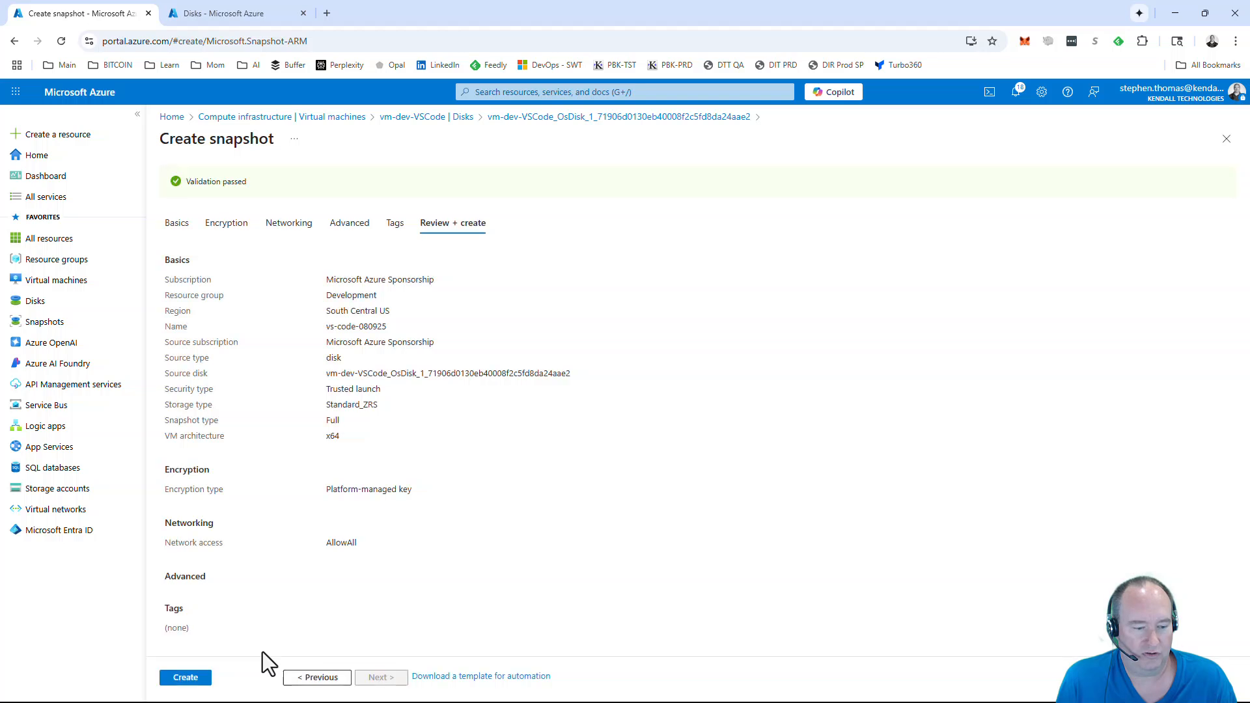
{"action": "left_click", "coordinate": [167, 683]}
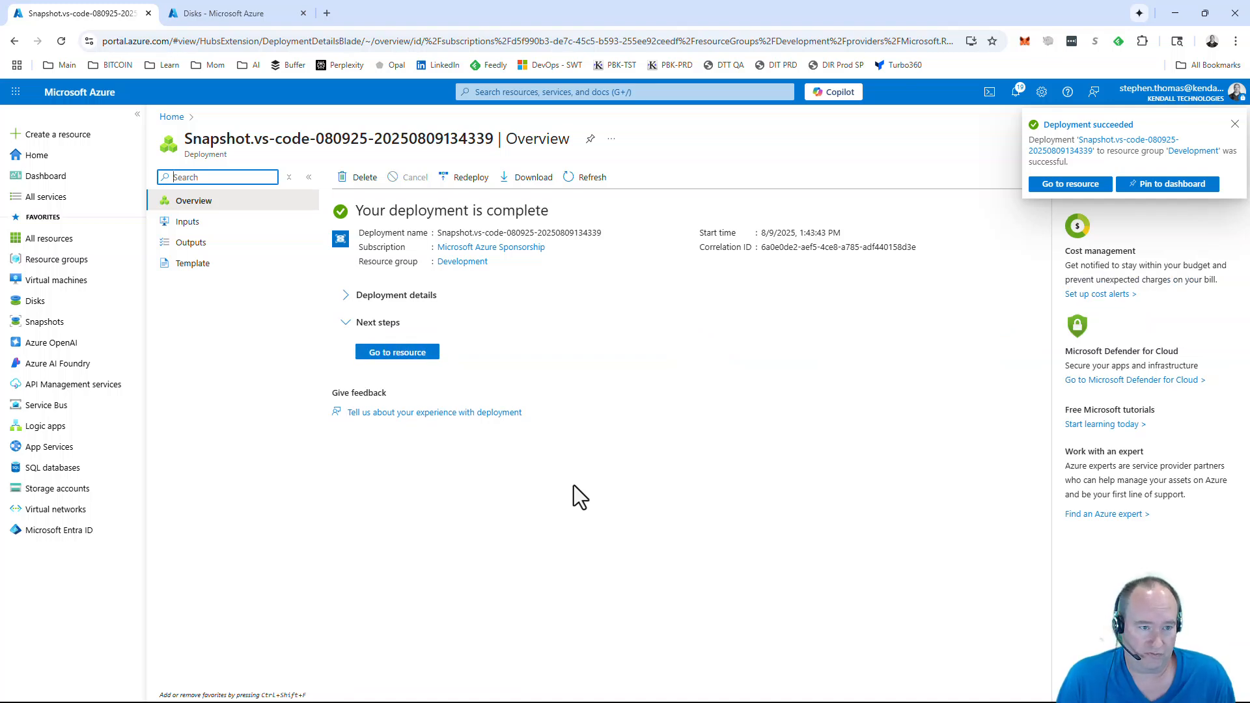
Start a managed disk from the new snapshot, named vs-code-aidemo, with availability zone set to No infrastructure redundancy required.
{"action": "left_click", "coordinate": [408, 354]}
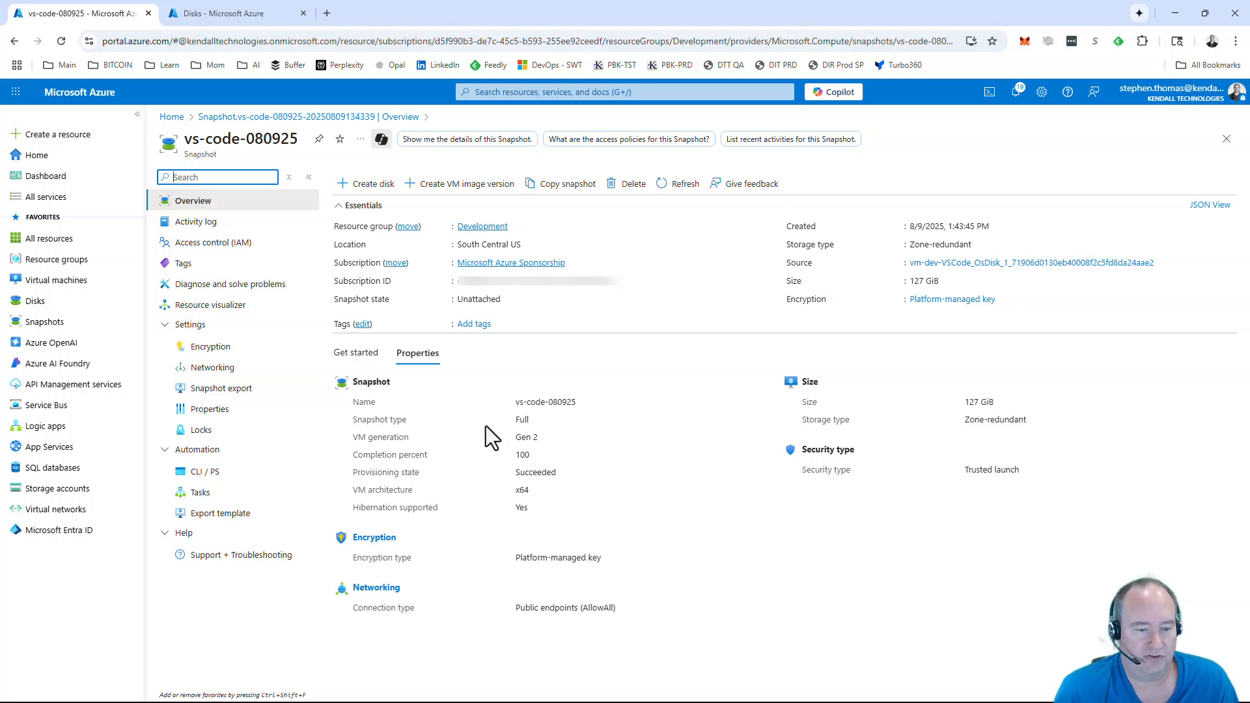
{"action": "left_click", "coordinate": [368, 184]}
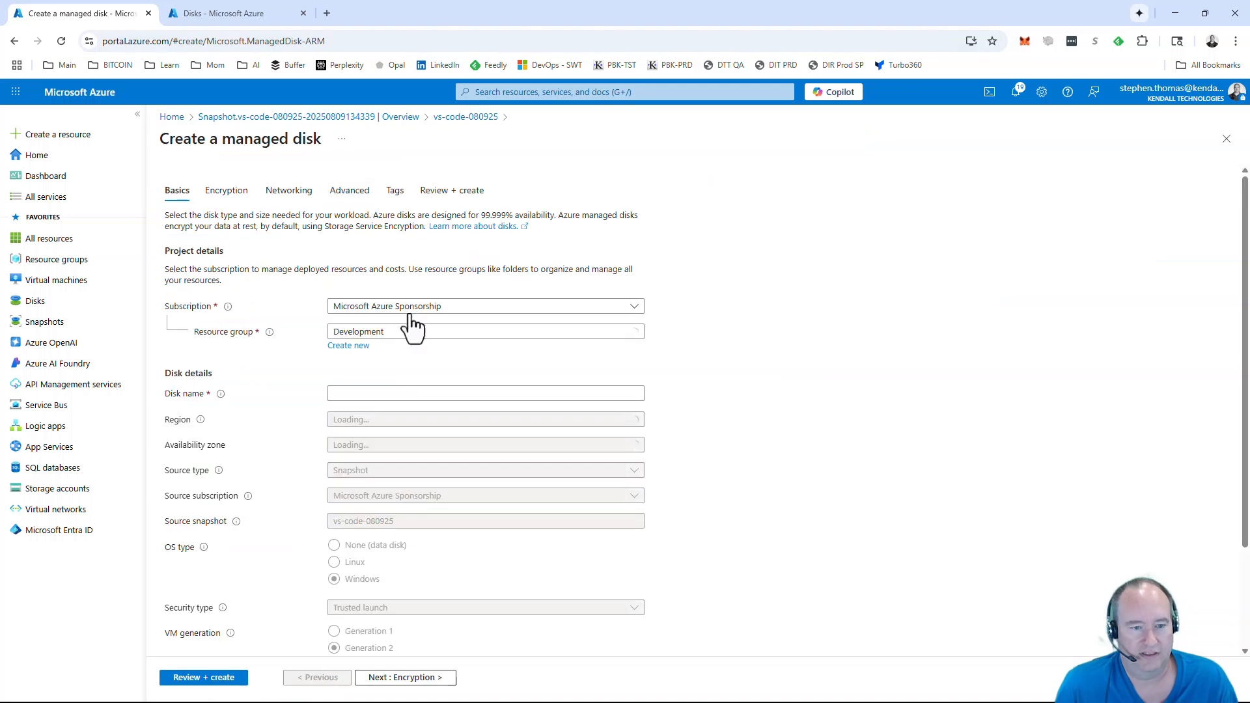
{"action": "left_click", "coordinate": [336, 393]}
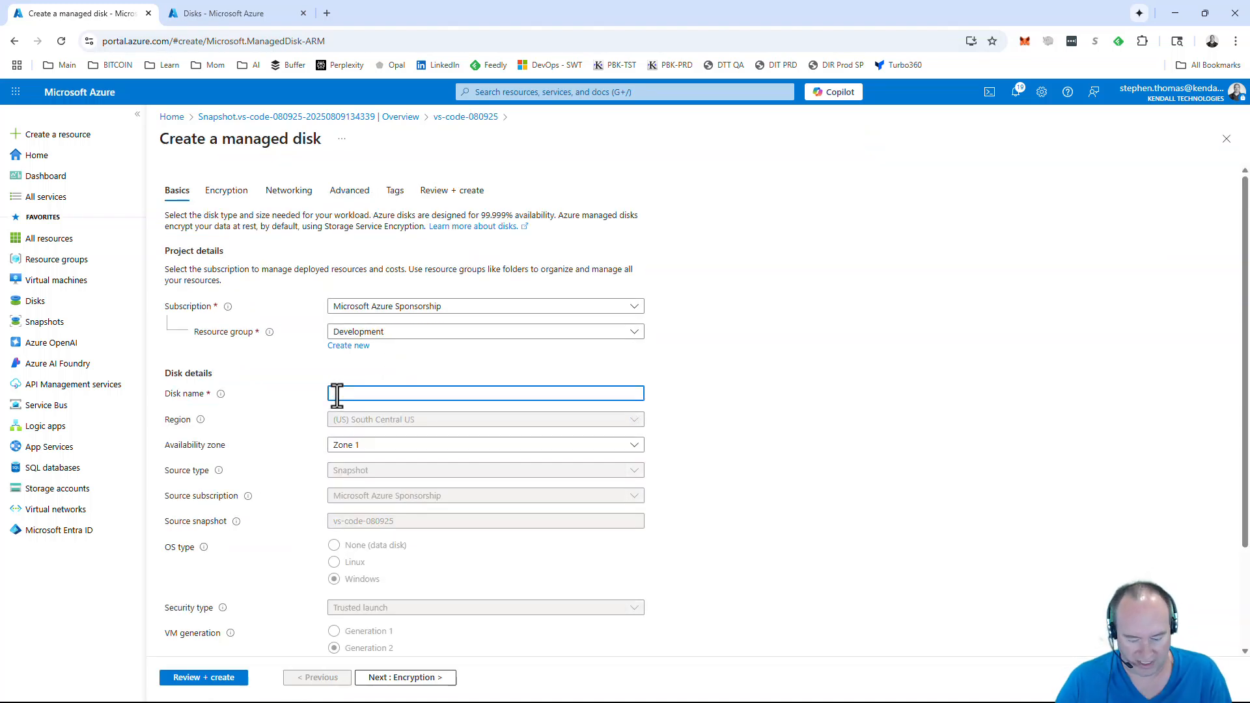
{"action": "type", "text": "vs-code-"}
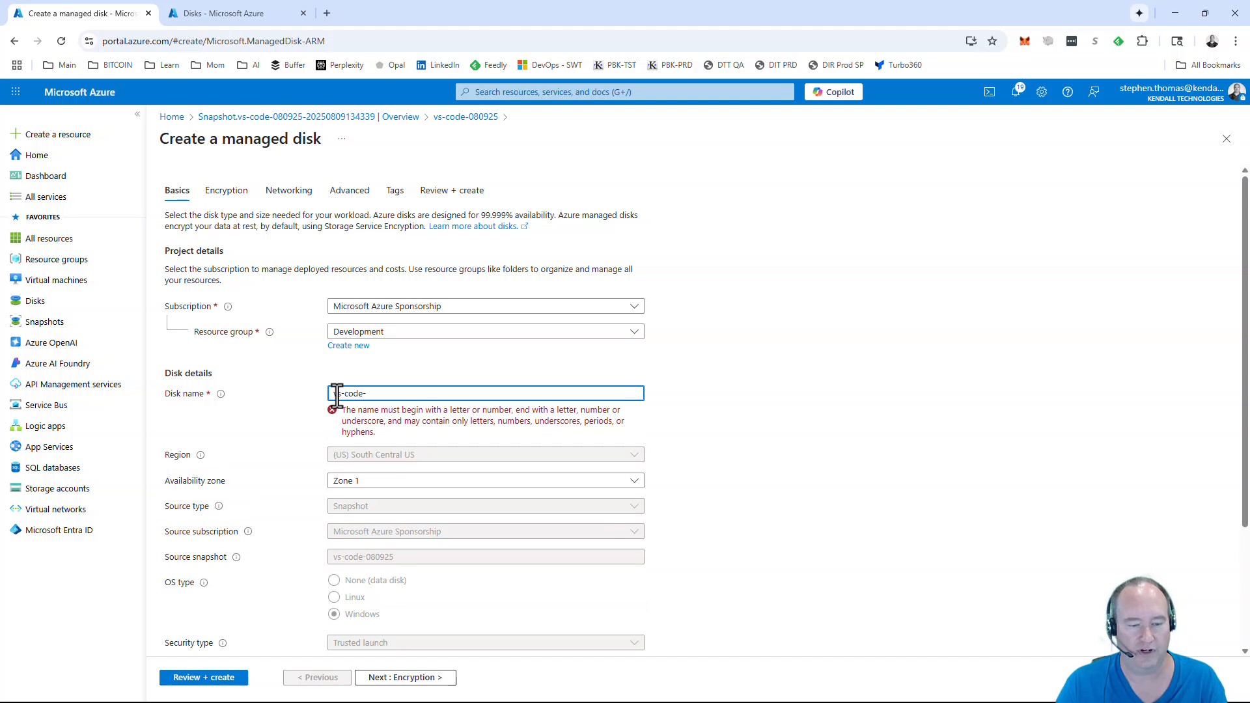
{"action": "type", "text": "aidemo"}
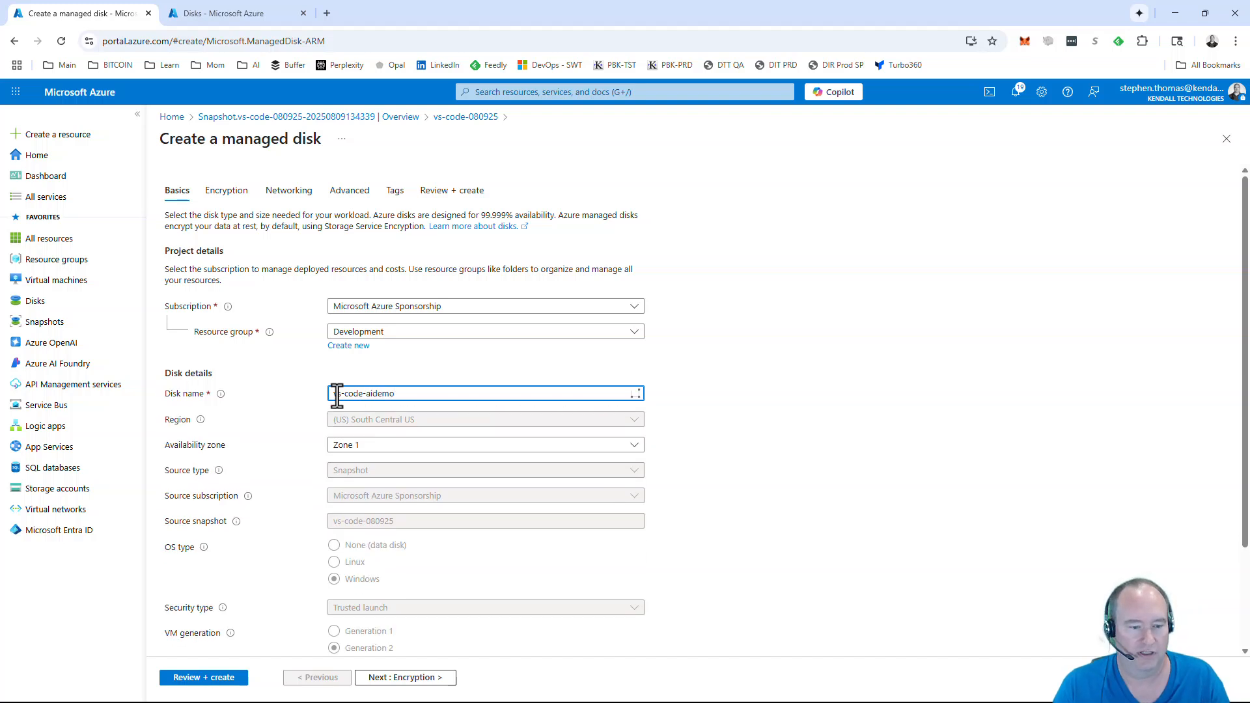
{"action": "left_click", "coordinate": [342, 446]}
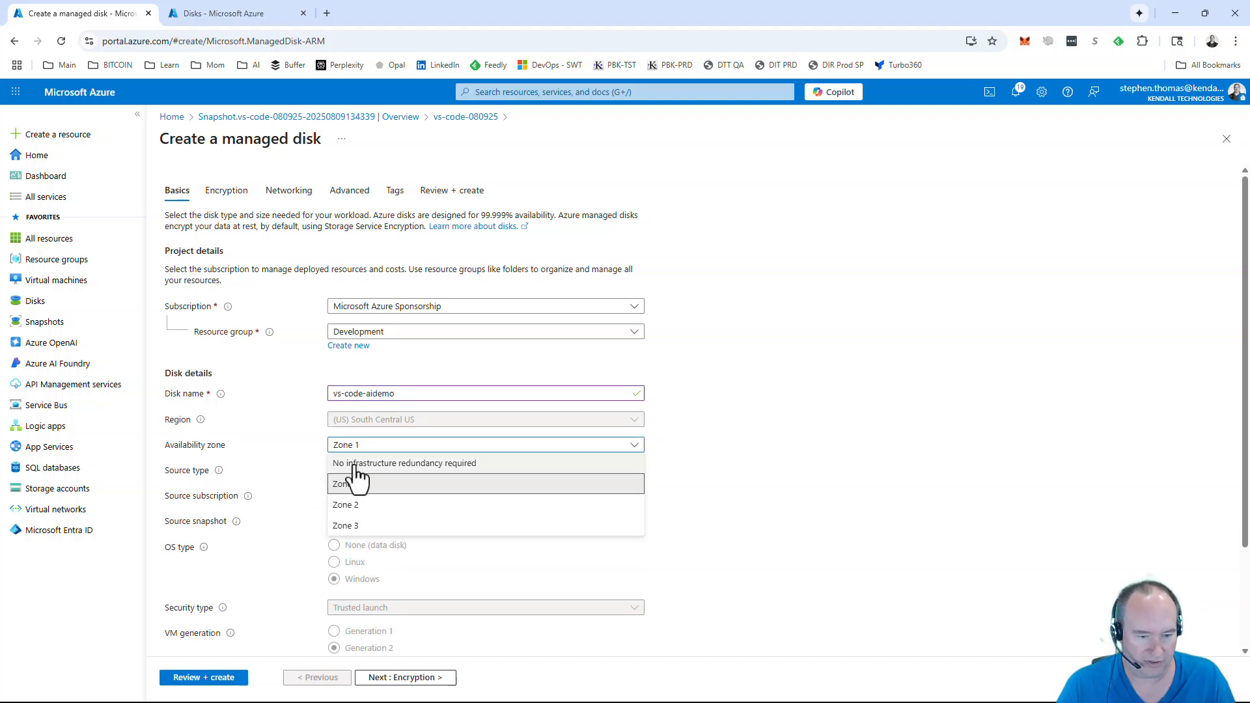
{"action": "left_click", "coordinate": [368, 462]}
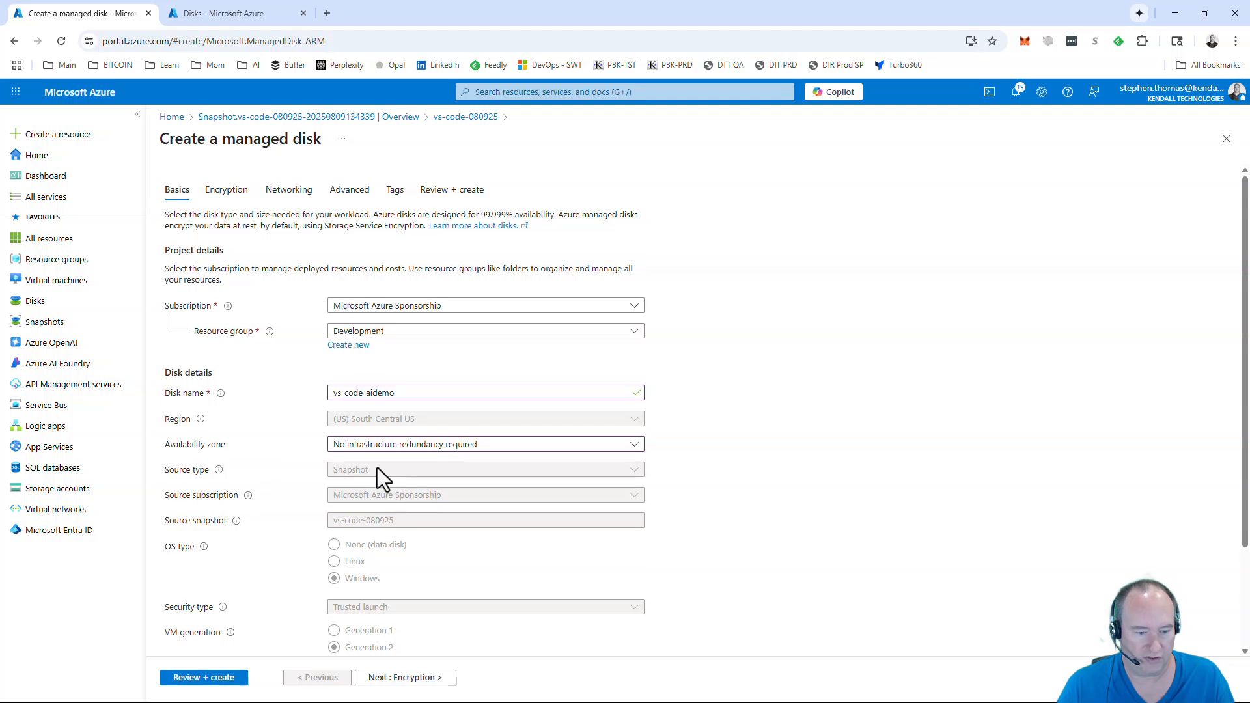
Change the new disk's storage type to locally-redundant Premium SSD, keeping the 127 GiB size.
{"action": "scroll", "coordinate": [377, 467], "scroll_direction": "down", "scroll_amount": 2}
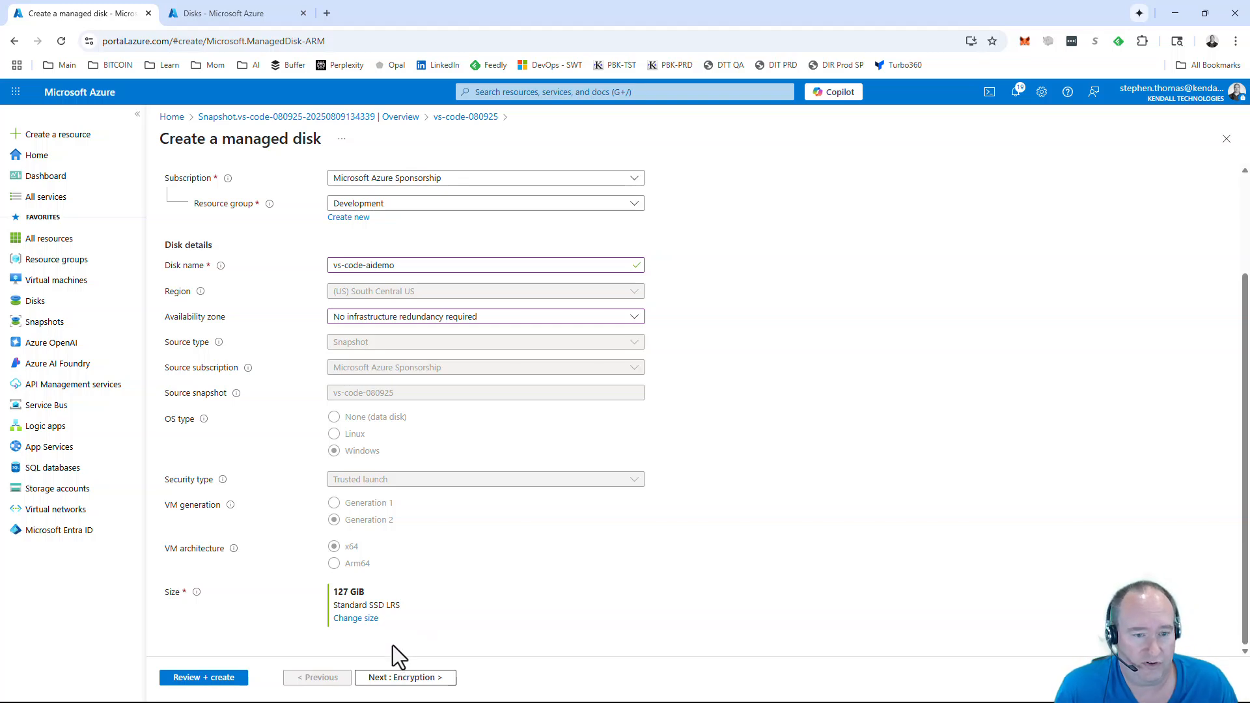
{"action": "left_click", "coordinate": [368, 621]}
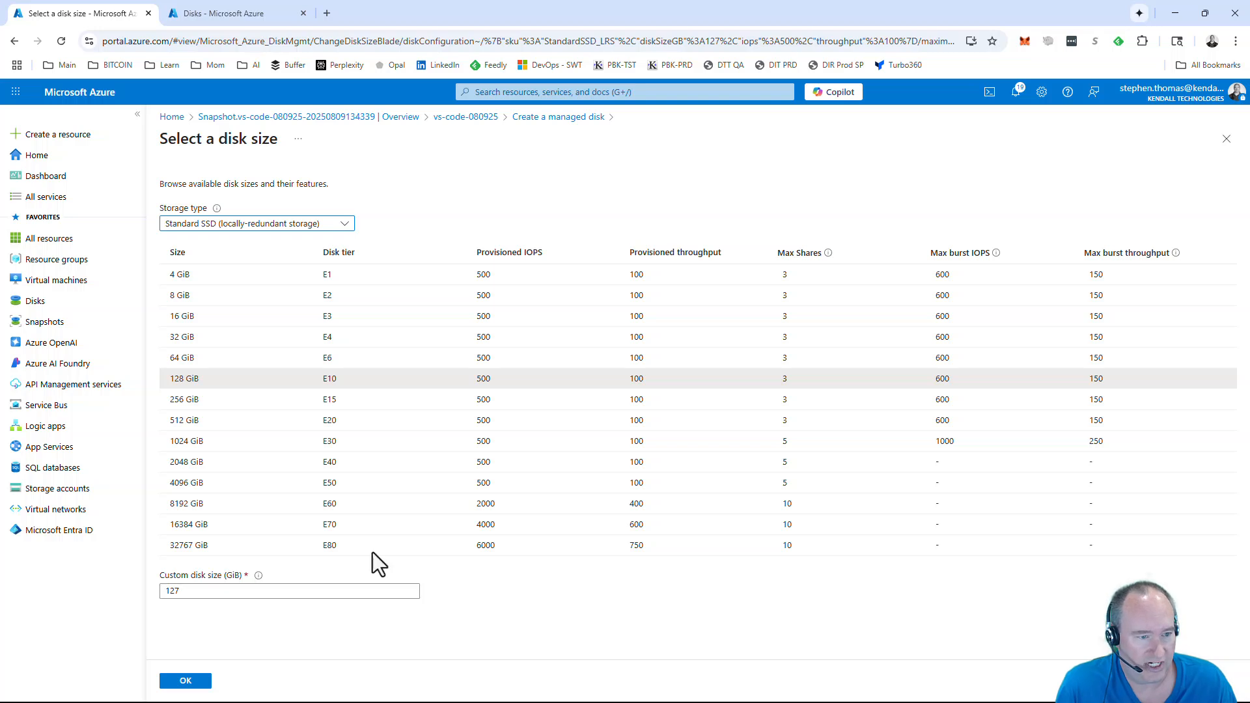
{"action": "left_click", "coordinate": [194, 227]}
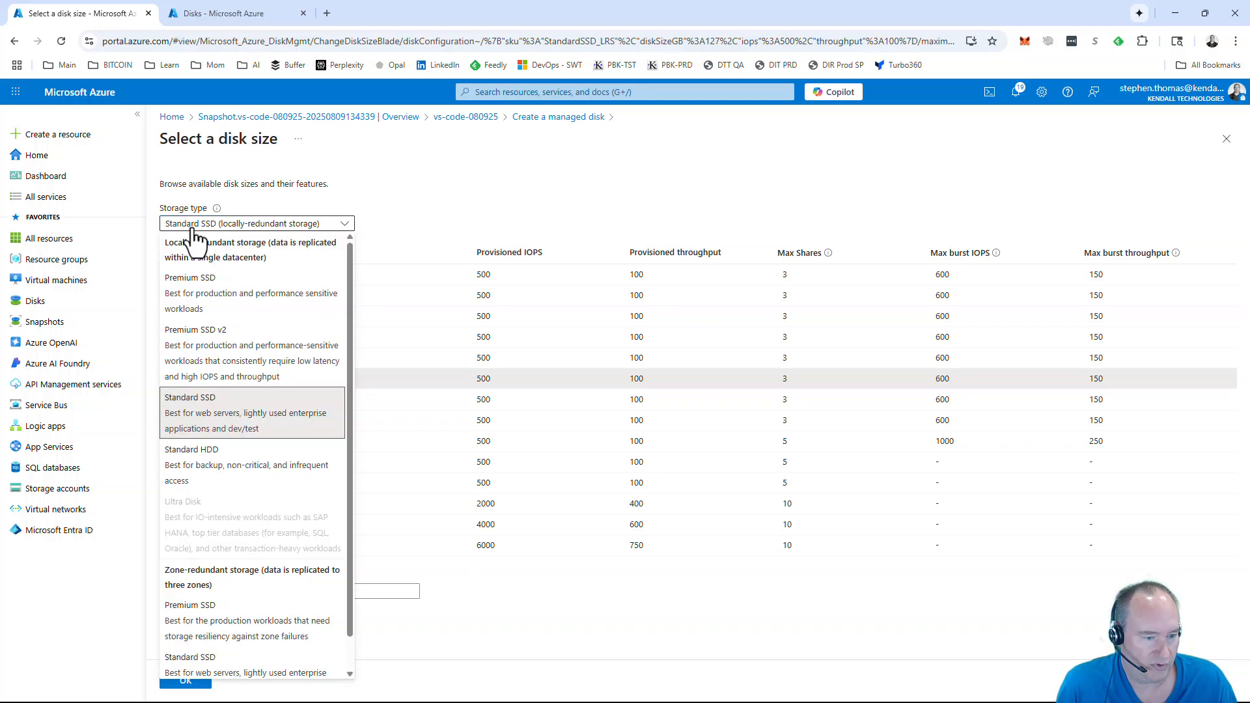
{"action": "left_click", "coordinate": [197, 301]}
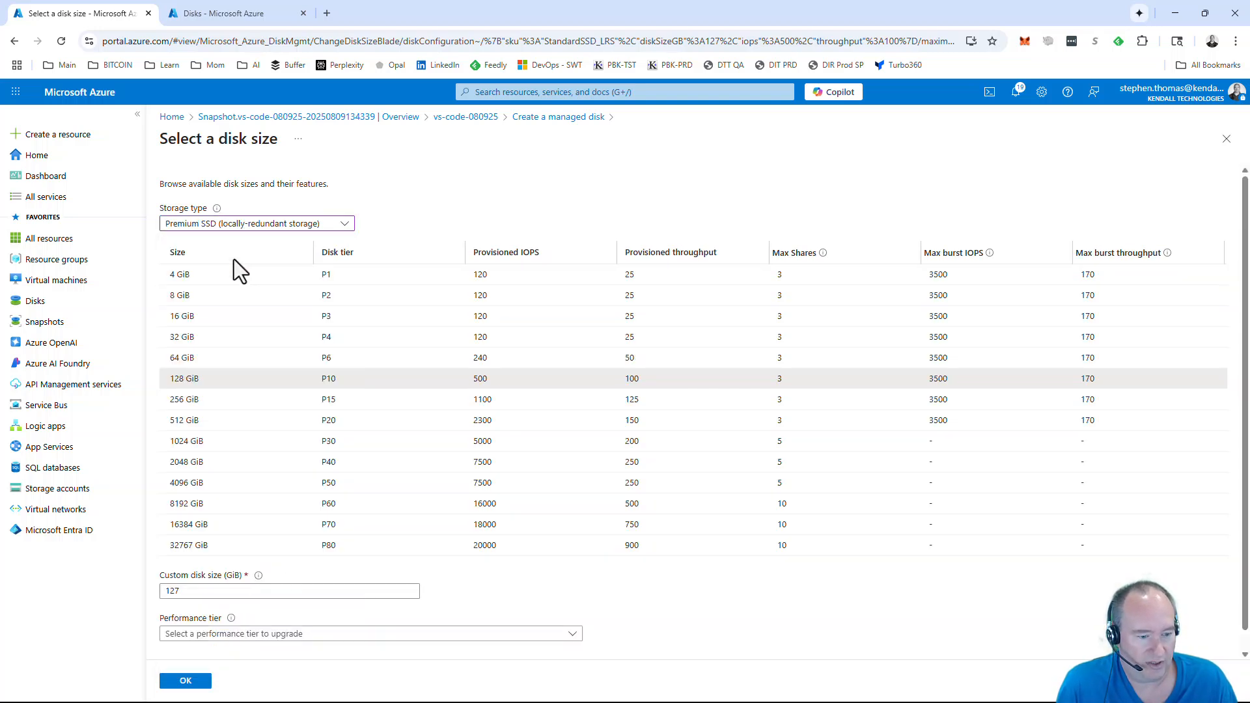
{"action": "left_click", "coordinate": [185, 680]}
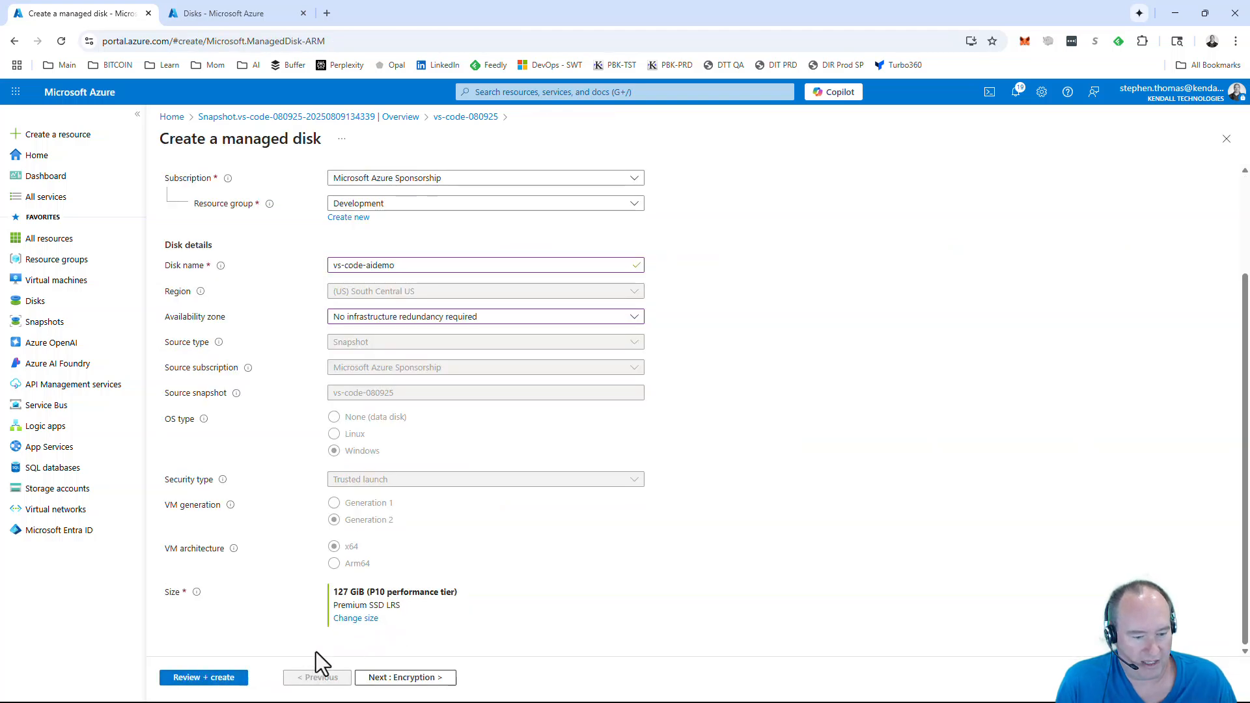
Validate and create the vs-code-aidemo managed disk, and open the deployed resource.
{"action": "left_click", "coordinate": [207, 677]}
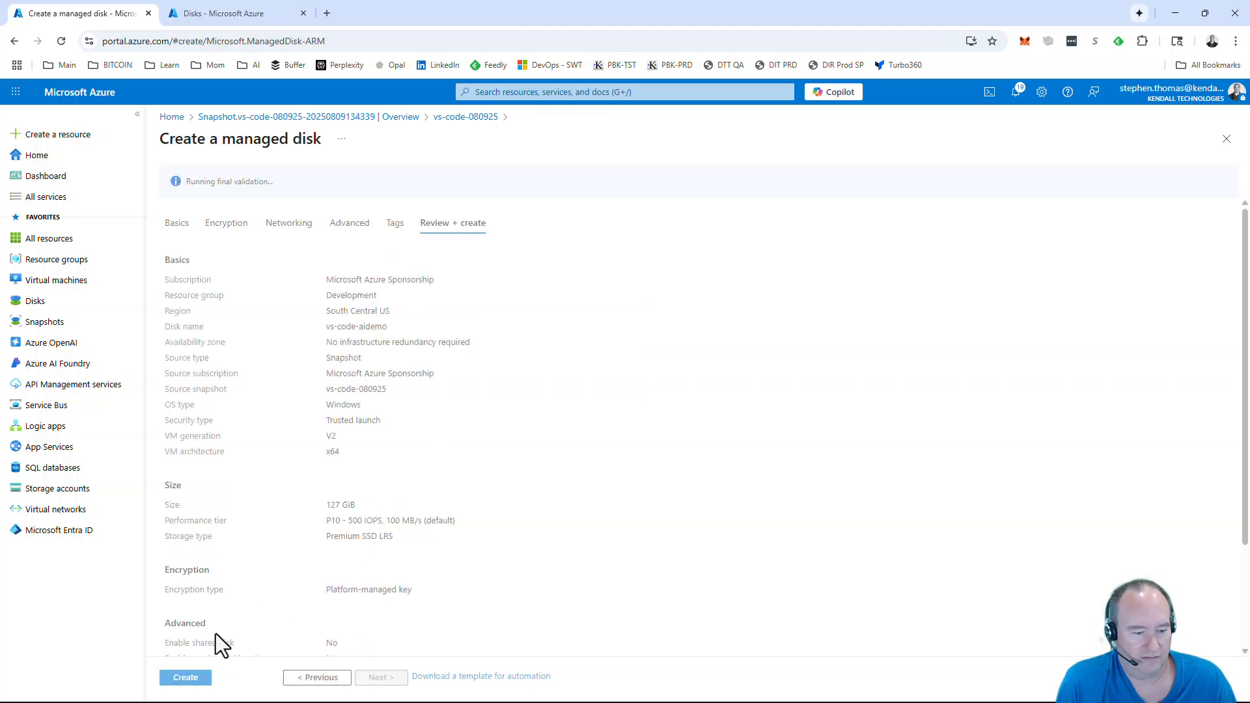
{"action": "left_click", "coordinate": [199, 675]}
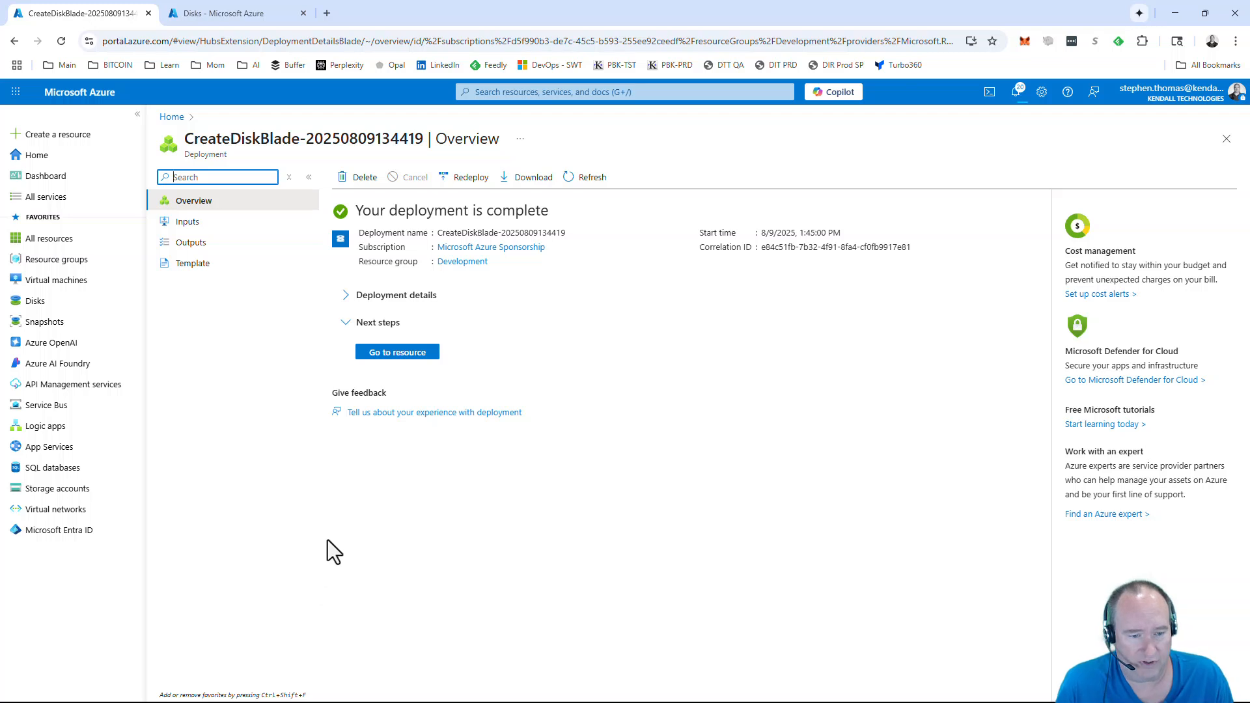
{"action": "left_click", "coordinate": [372, 352]}
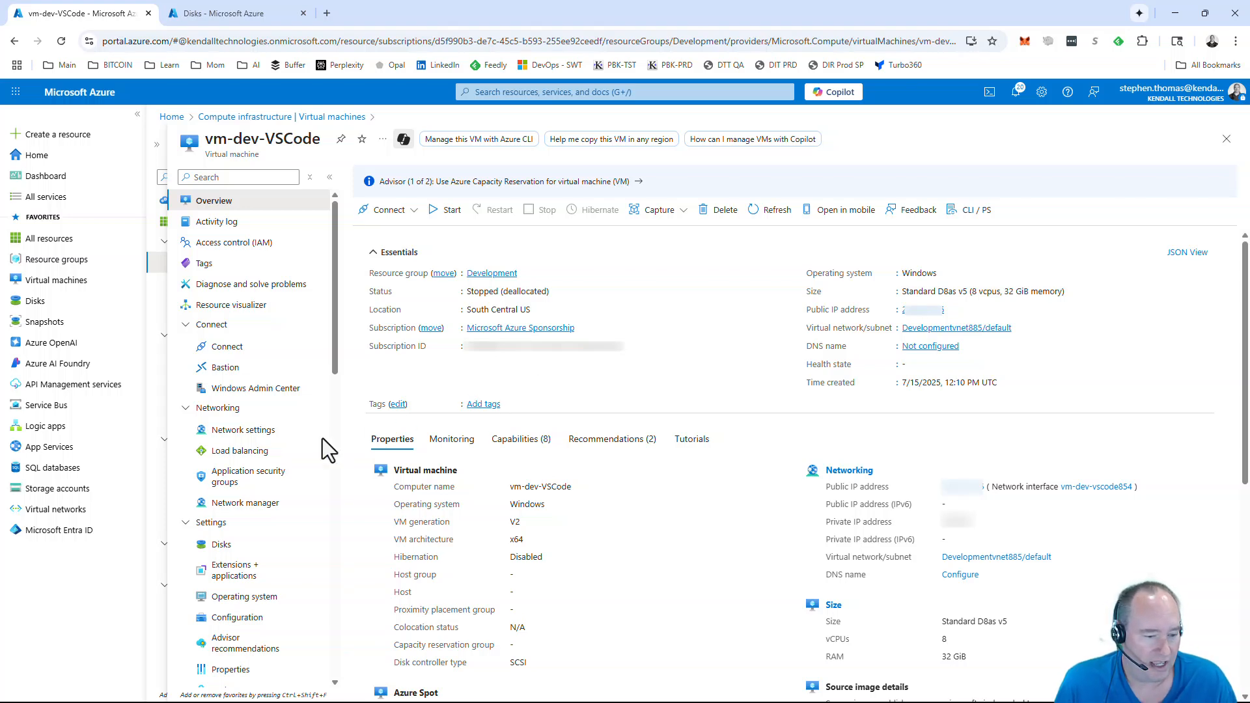
Start an OS disk swap for the vm-dev-VSCode virtual machine, choosing vs-code-aidemo as the replacement disk.
{"action": "left_click", "coordinate": [220, 546]}
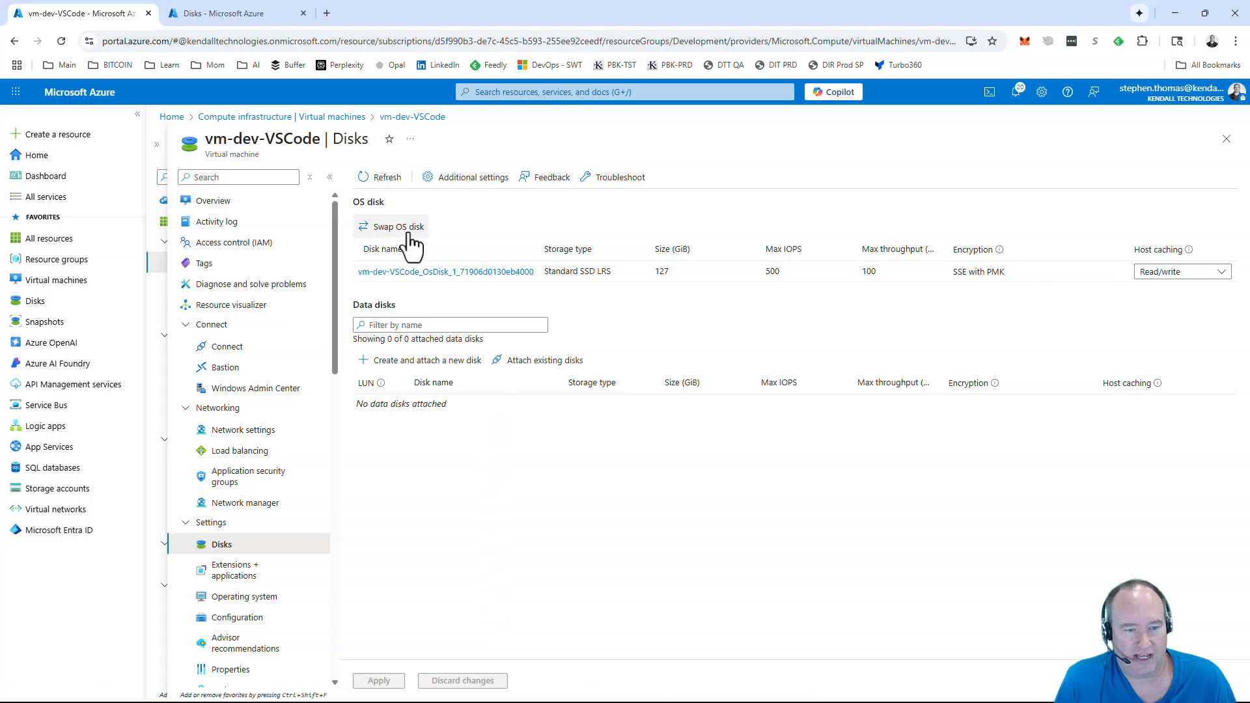
{"action": "left_click", "coordinate": [391, 228]}
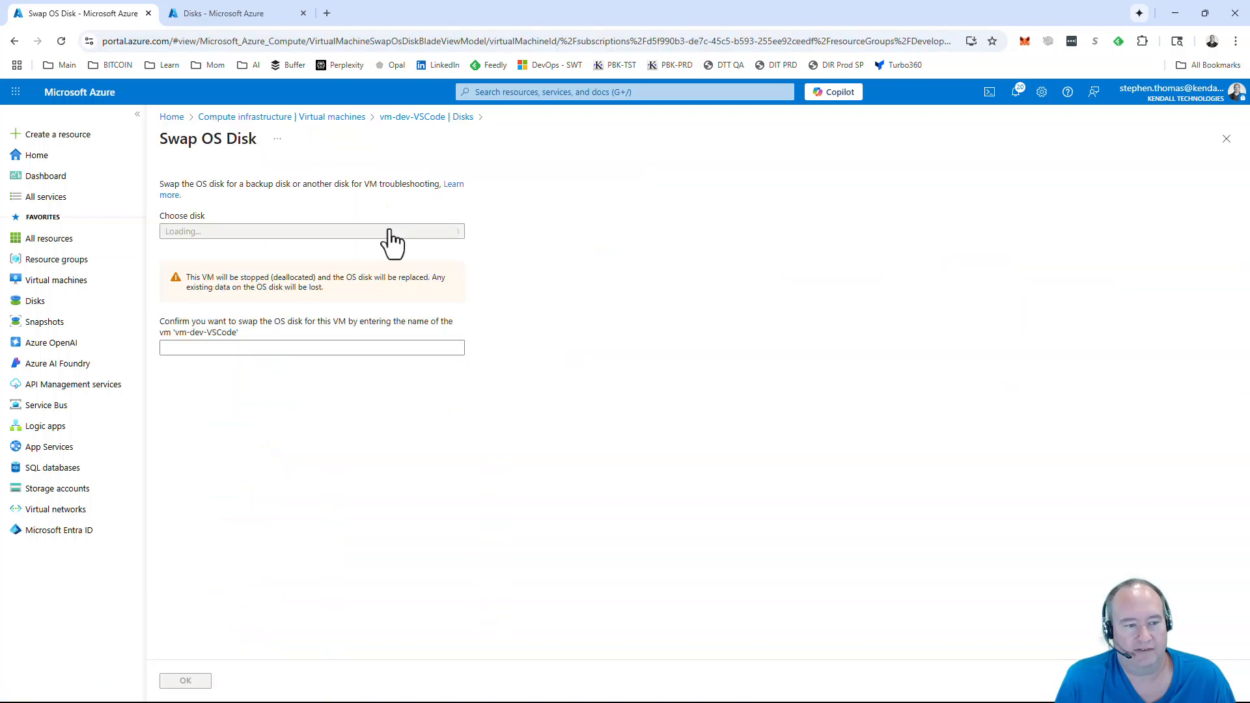
{"action": "left_click", "coordinate": [359, 232]}
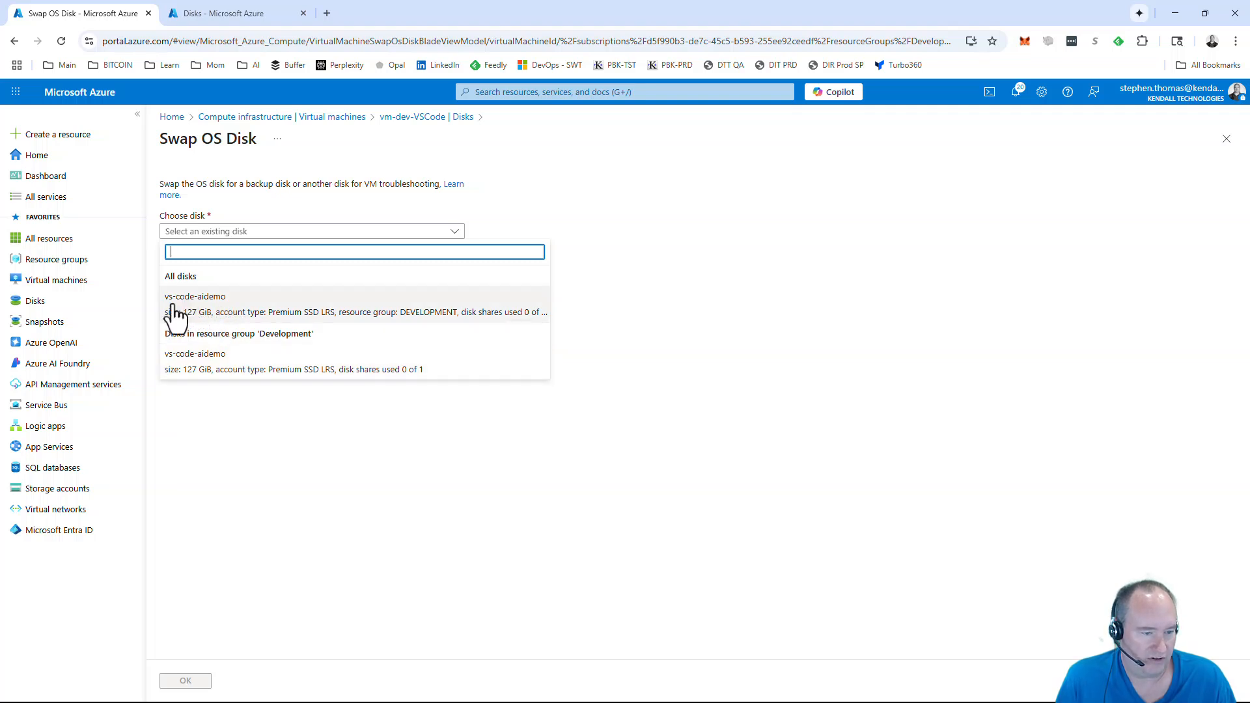
{"action": "left_click", "coordinate": [232, 313]}
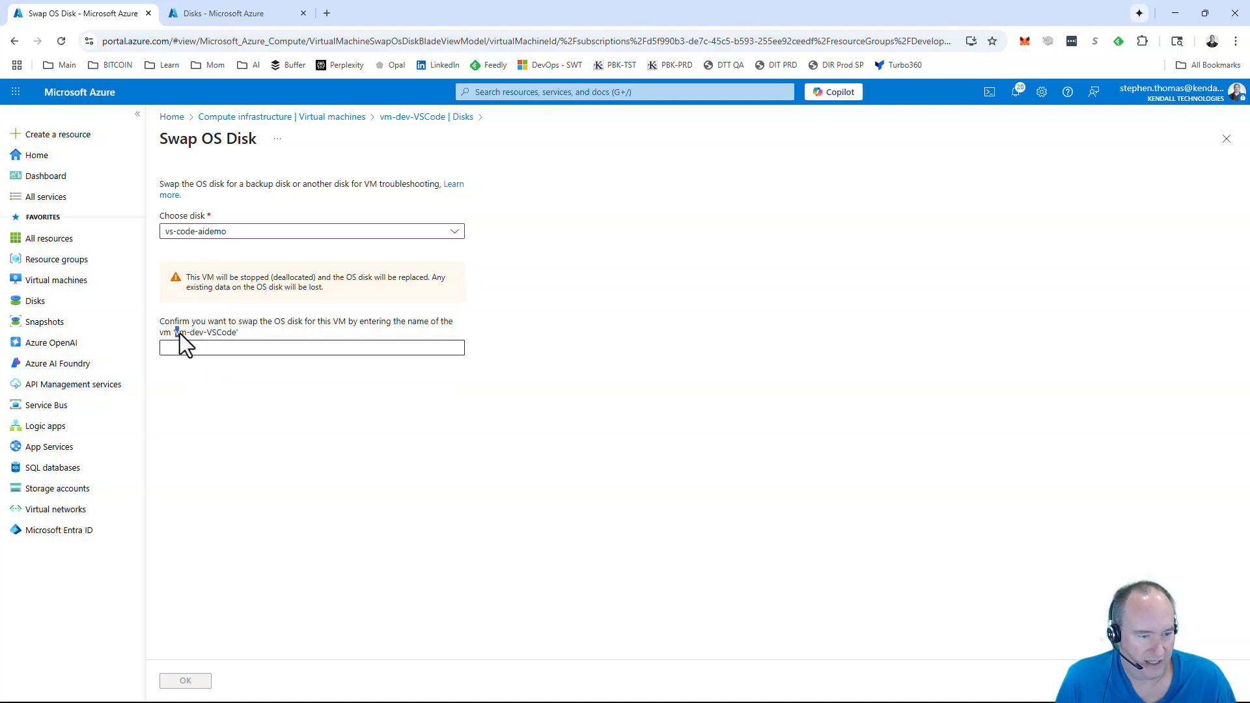
Enter the VM name vm-dev-VSCode as confirmation and submit the OS disk swap.
{"action": "left_click_drag", "start_coordinate": [180, 333], "coordinate": [238, 333]}
{"action": "key", "text": "ctrl+c"}
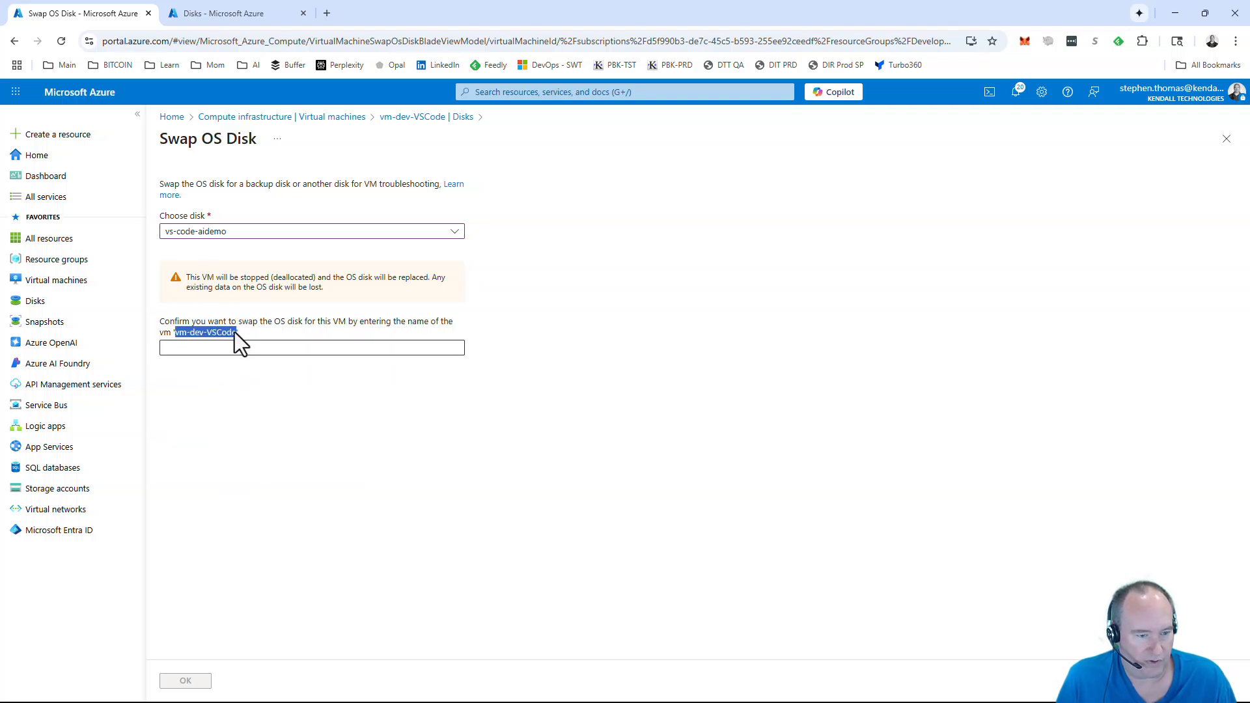
{"action": "left_click", "coordinate": [235, 350]}
{"action": "key", "text": "ctrl+v"}
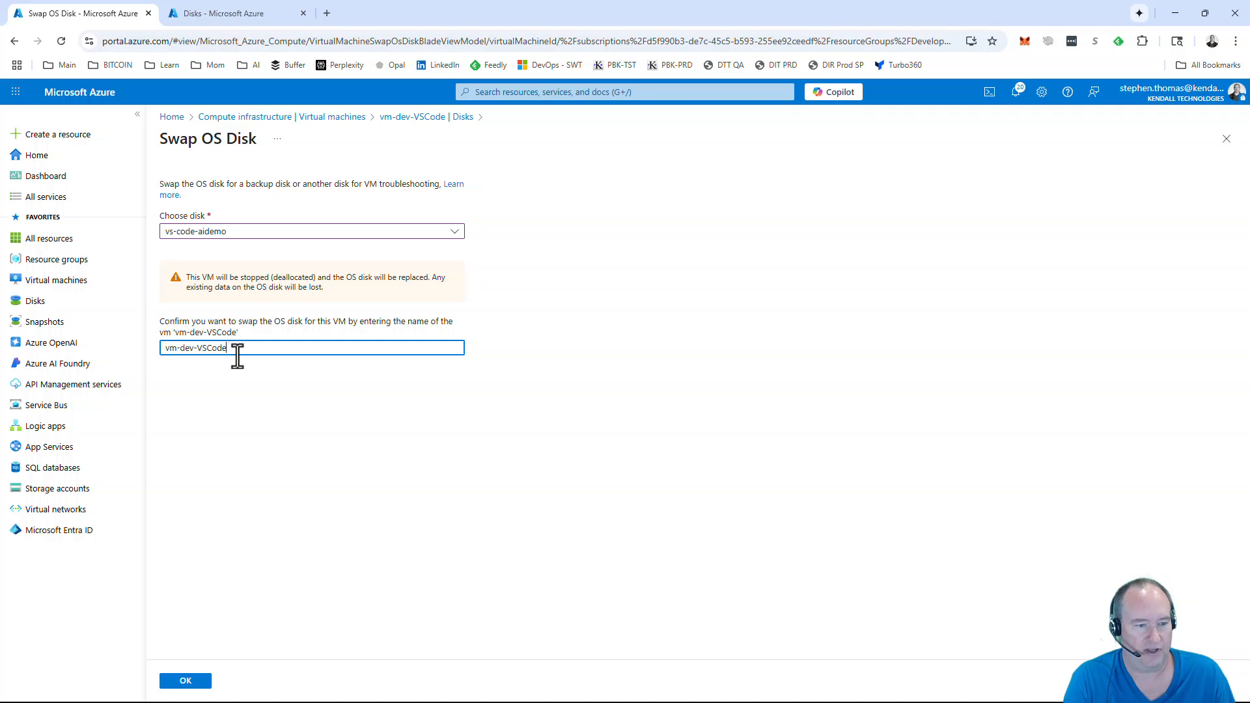
{"action": "left_click", "coordinate": [183, 680]}
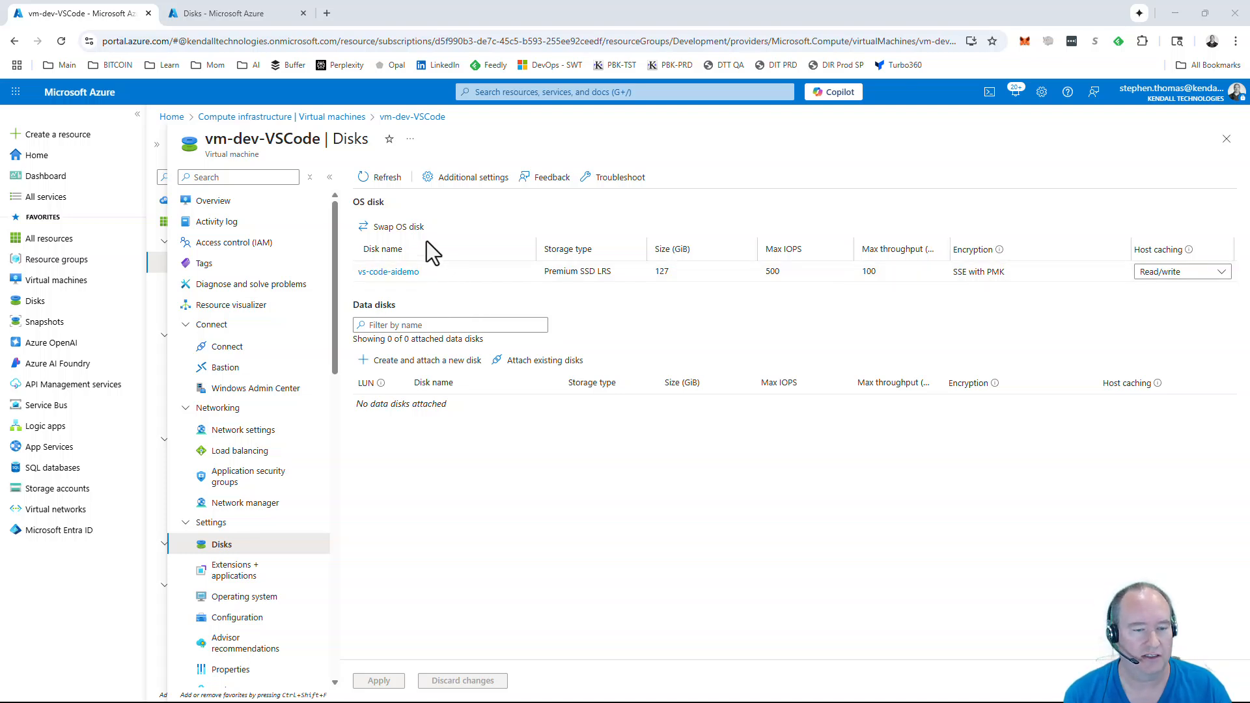
Swap the VM's OS disk back to the original Standard SSD disk vm-dev-VSCode_OsDisk_1_71906d0130eb40008f2c5fd8da24aae2, confirming with the VM name vm-dev-VSCode.
{"action": "left_click", "coordinate": [403, 229]}
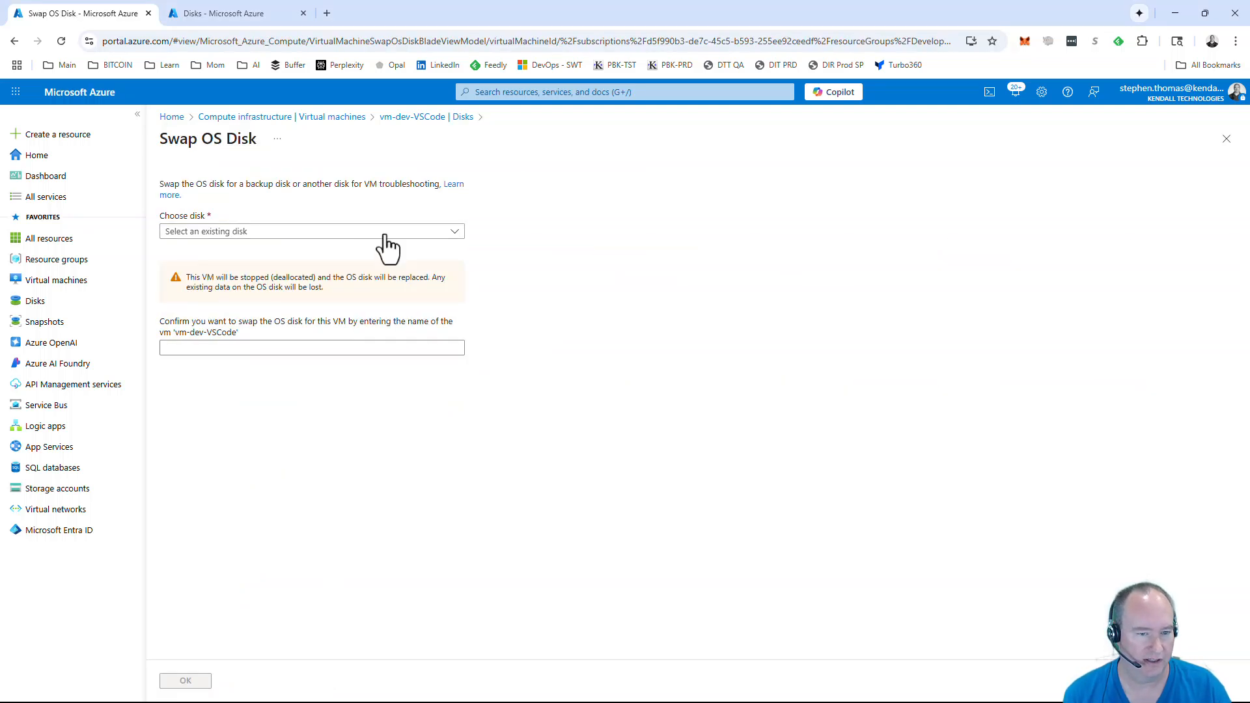
{"action": "left_click", "coordinate": [384, 233]}
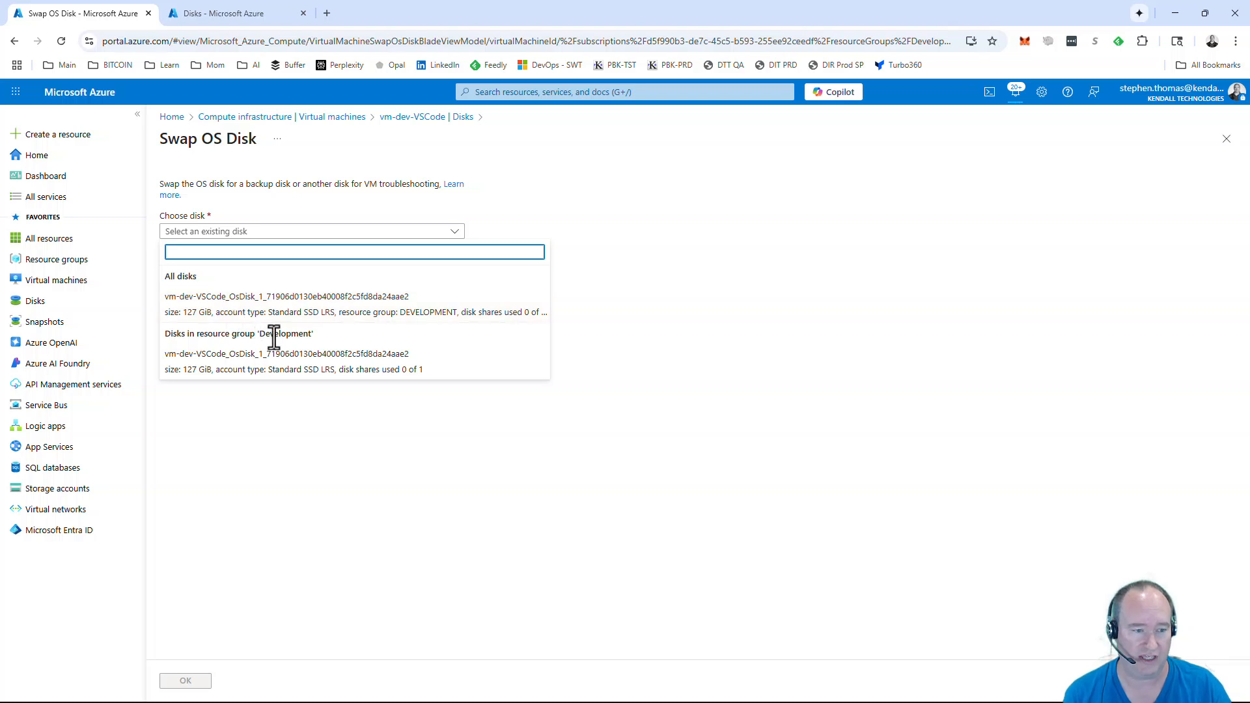
{"action": "left_click", "coordinate": [208, 312]}
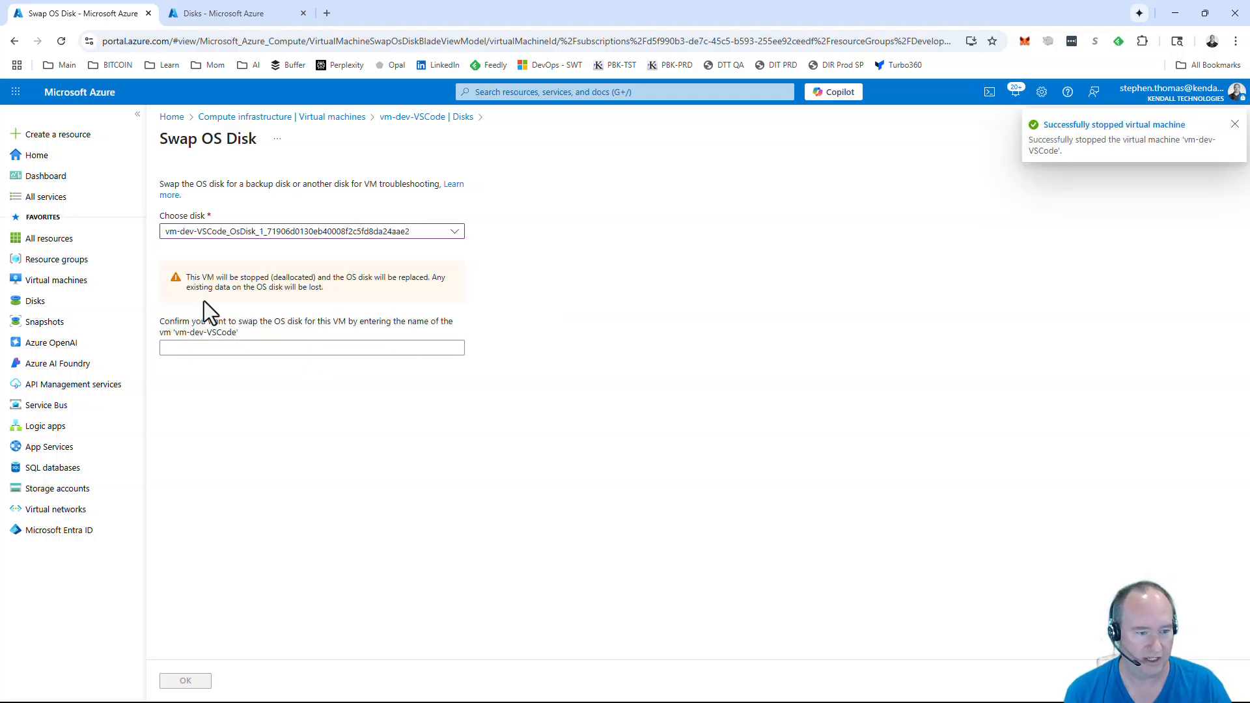
{"action": "left_click", "coordinate": [225, 348]}
{"action": "key", "text": "ctrl+v"}
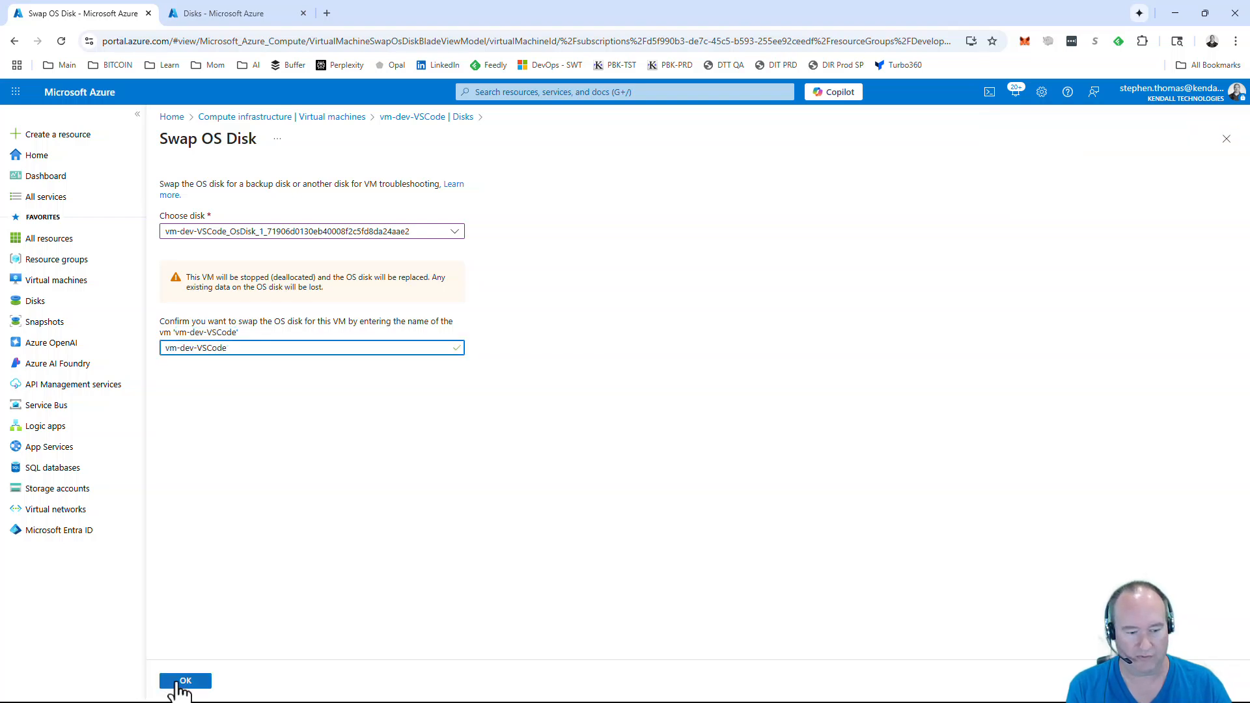
{"action": "left_click", "coordinate": [183, 680]}
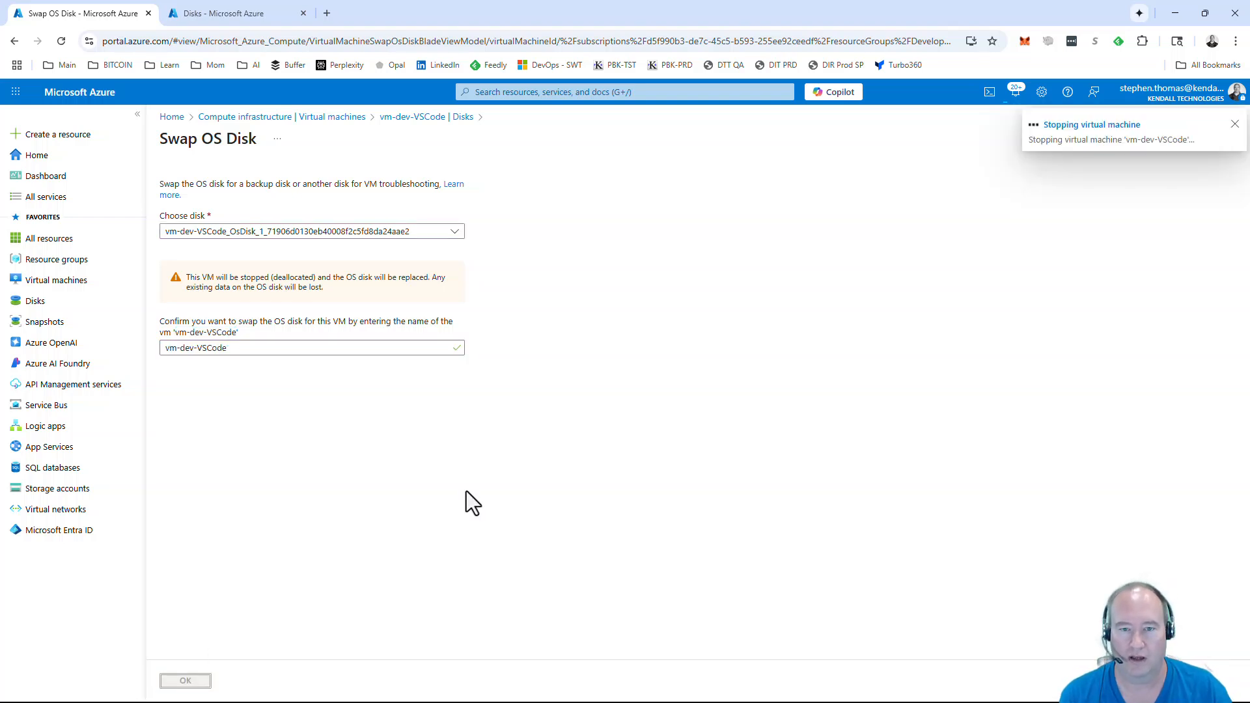